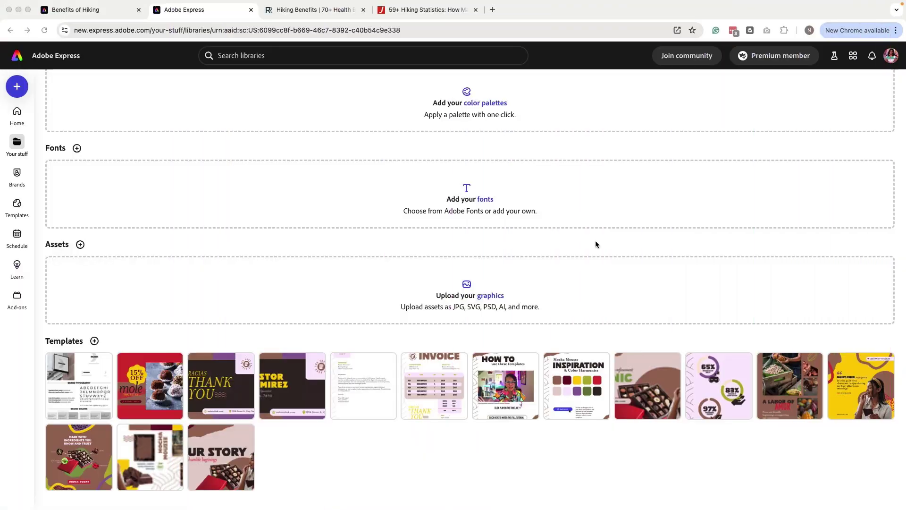
Start a new 'Benefits of Hiking' design from the Mocha Mousse Infographic Vertical template
{"action": "scroll", "coordinate": [595, 244], "scroll_direction": "up", "scroll_amount": 5}
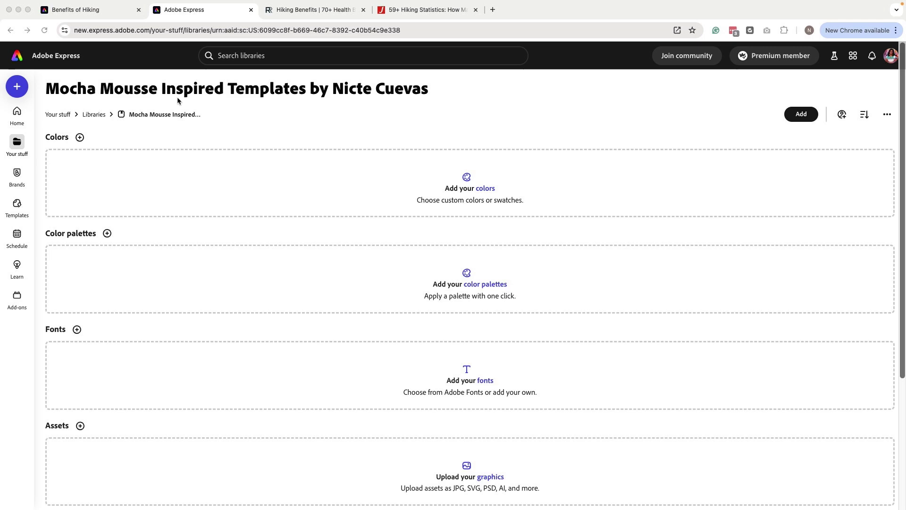
{"action": "scroll", "coordinate": [239, 262], "scroll_direction": "down", "scroll_amount": 3}
{"action": "scroll", "coordinate": [239, 266], "scroll_direction": "down", "scroll_amount": 1}
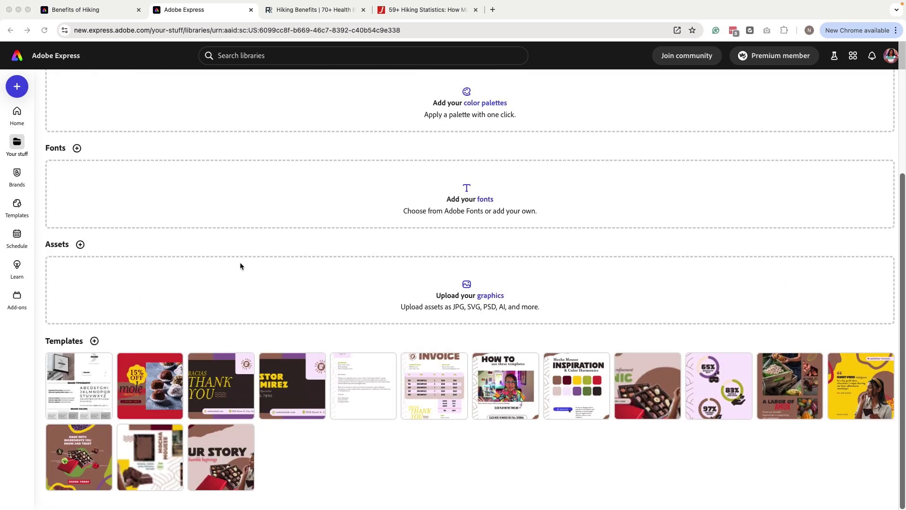
{"action": "left_click", "coordinate": [719, 394]}
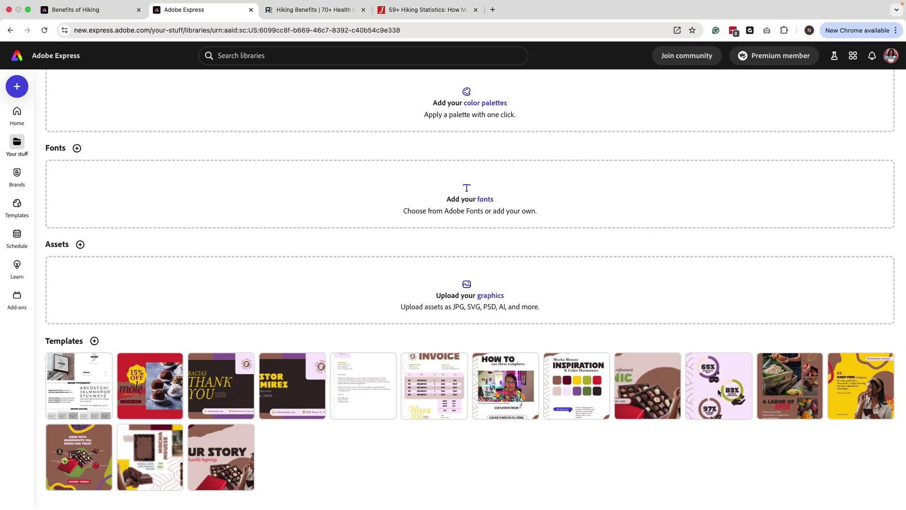
{"action": "left_click", "coordinate": [718, 392]}
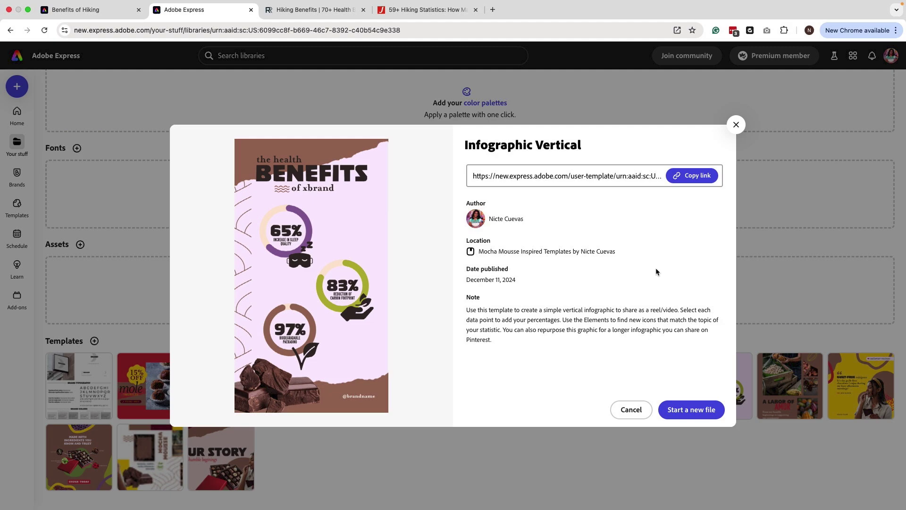
{"action": "left_click", "coordinate": [690, 409]}
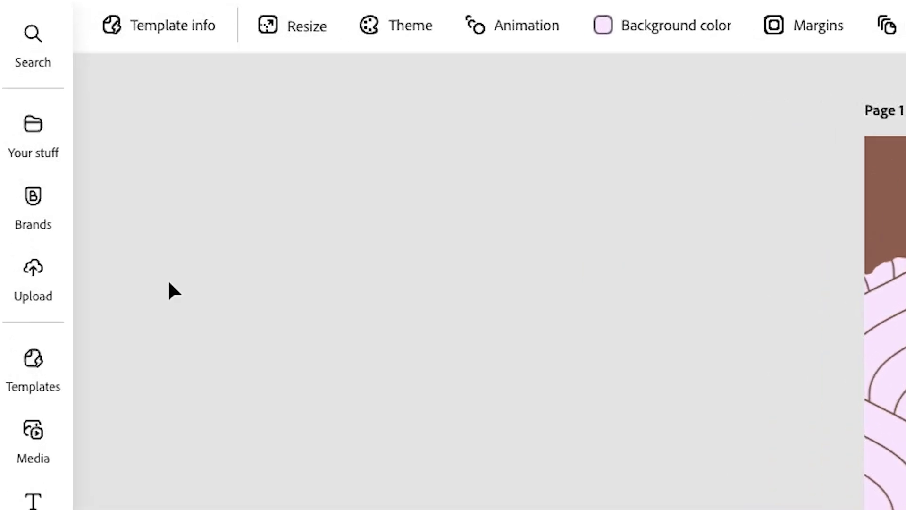
Apply the Atreaz Tours brand kit's colours and fonts to the design
{"action": "mouse_move", "coordinate": [11, 160]}
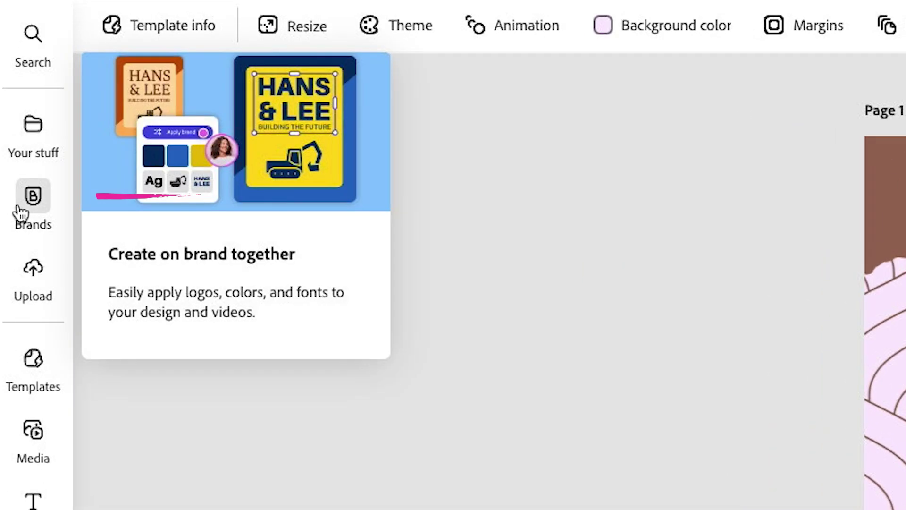
{"action": "left_click", "coordinate": [18, 211]}
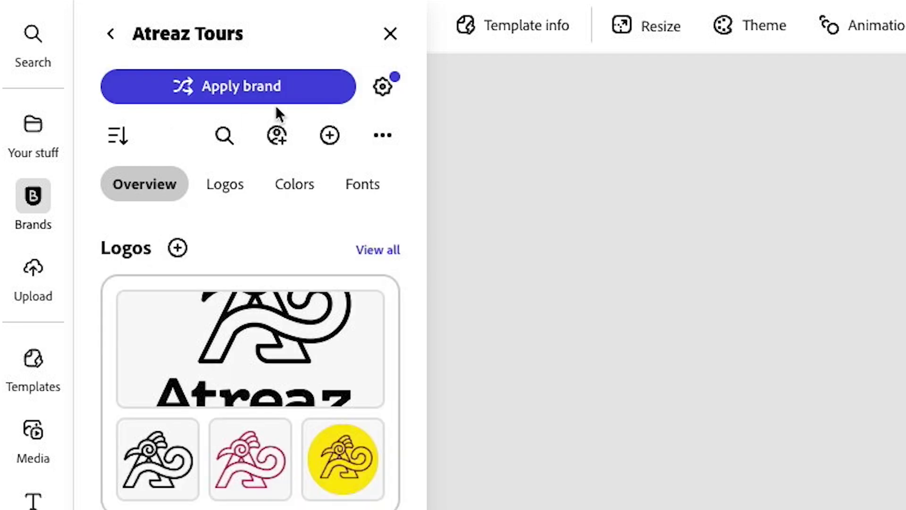
{"action": "left_click", "coordinate": [383, 87]}
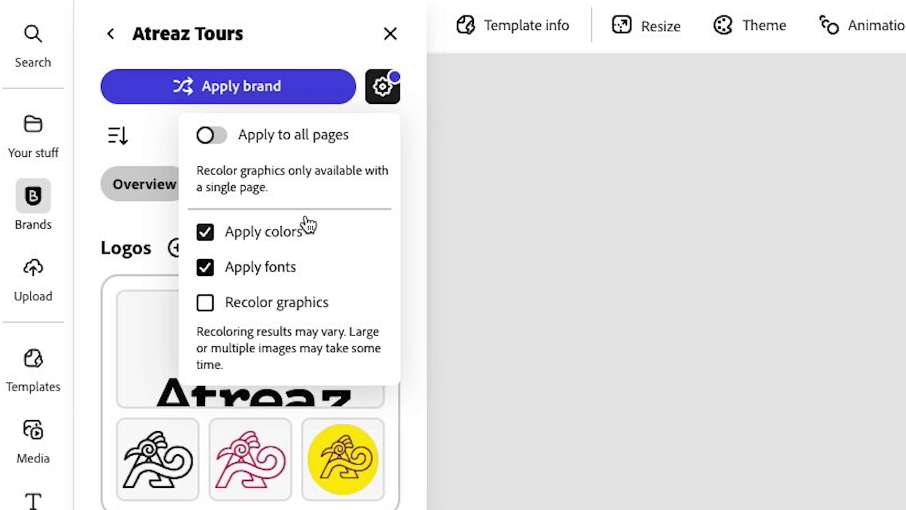
{"action": "left_click", "coordinate": [288, 87]}
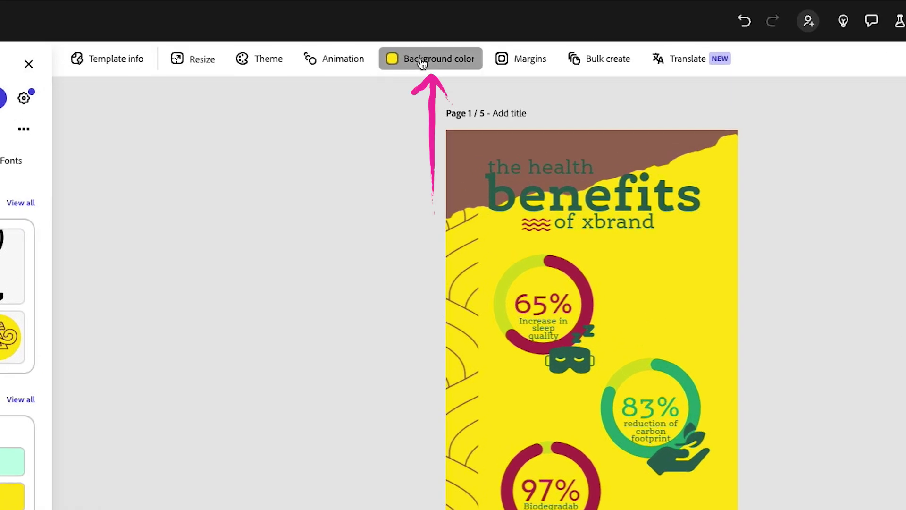
Set the page background colour to white and close the Brands panel
{"action": "left_click", "coordinate": [422, 64]}
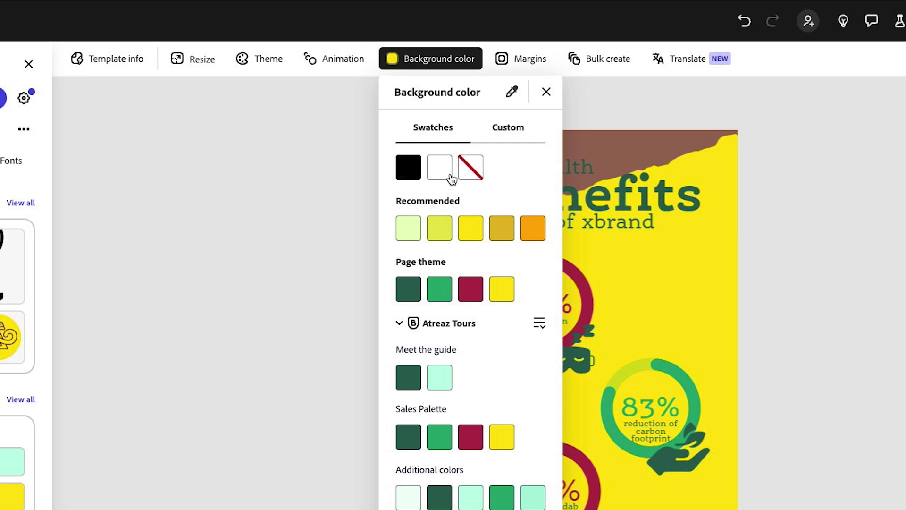
{"action": "left_click", "coordinate": [448, 177]}
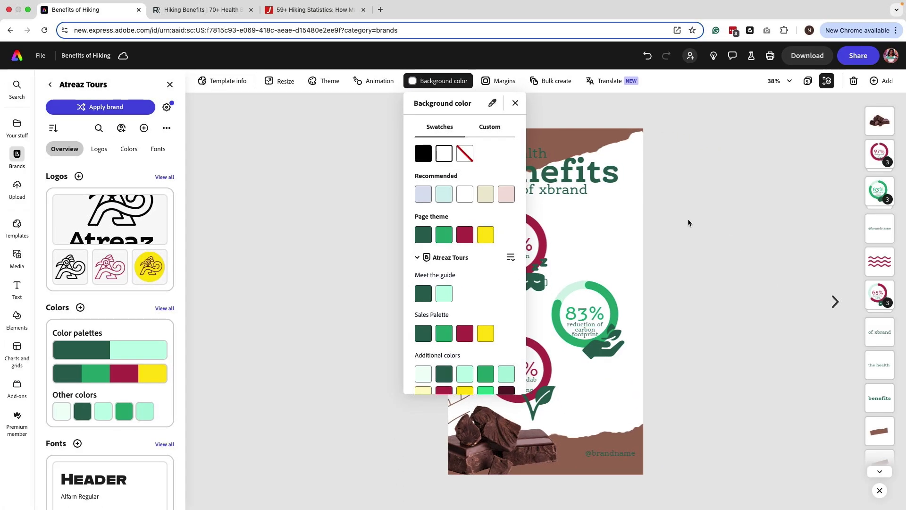
{"action": "left_click", "coordinate": [790, 261]}
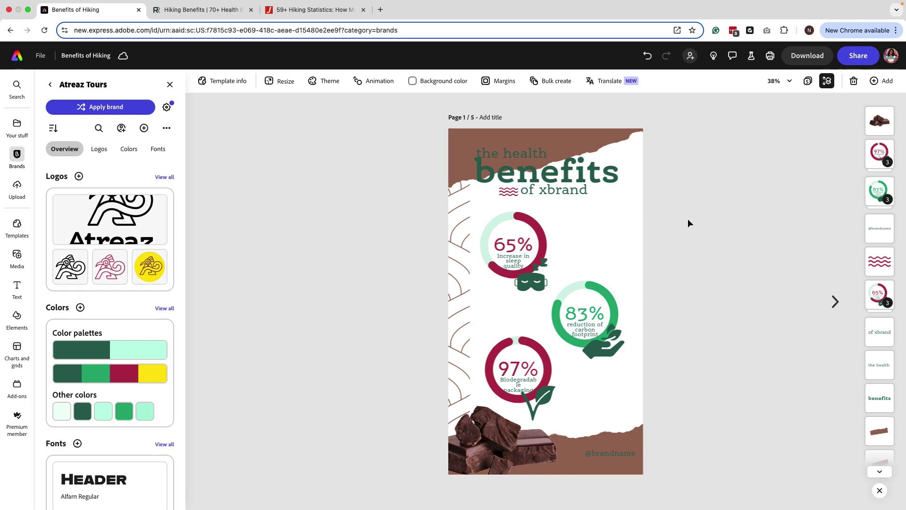
{"action": "left_click", "coordinate": [170, 84]}
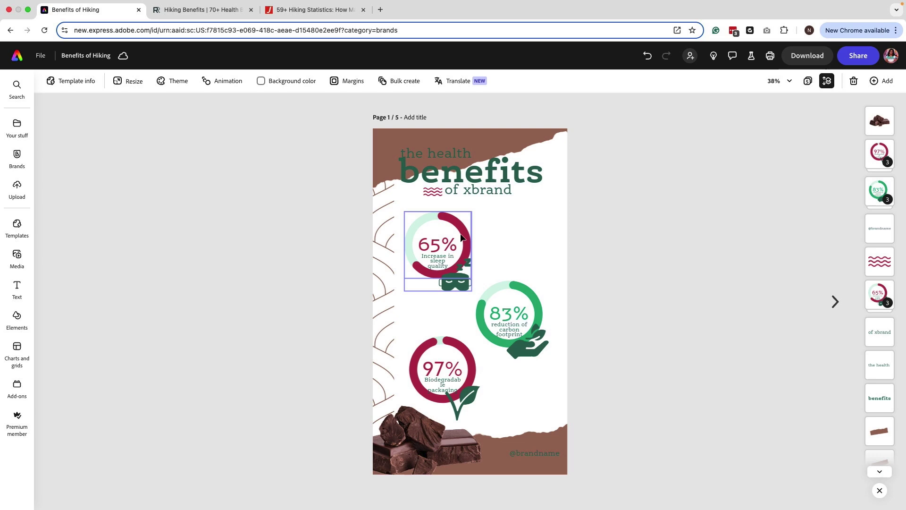
Delete the 83% and 97% statistic groups from page 1
{"action": "left_click", "coordinate": [539, 337]}
{"action": "left_click", "coordinate": [595, 299]}
{"action": "left_click", "coordinate": [603, 265]}
{"action": "left_click", "coordinate": [447, 349]}
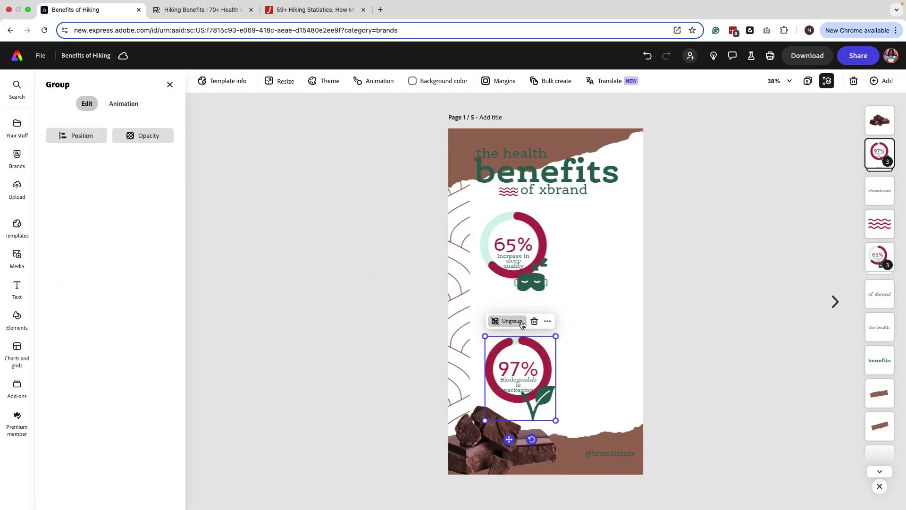
{"action": "left_click", "coordinate": [534, 321]}
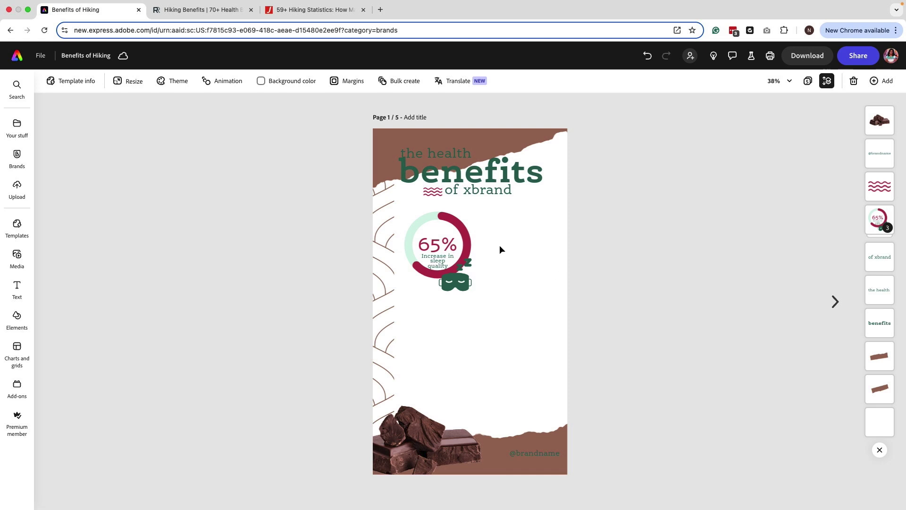
Delete the 'Increase in sleep quality' caption, keeping only the 65% chart
{"action": "left_click", "coordinate": [458, 219]}
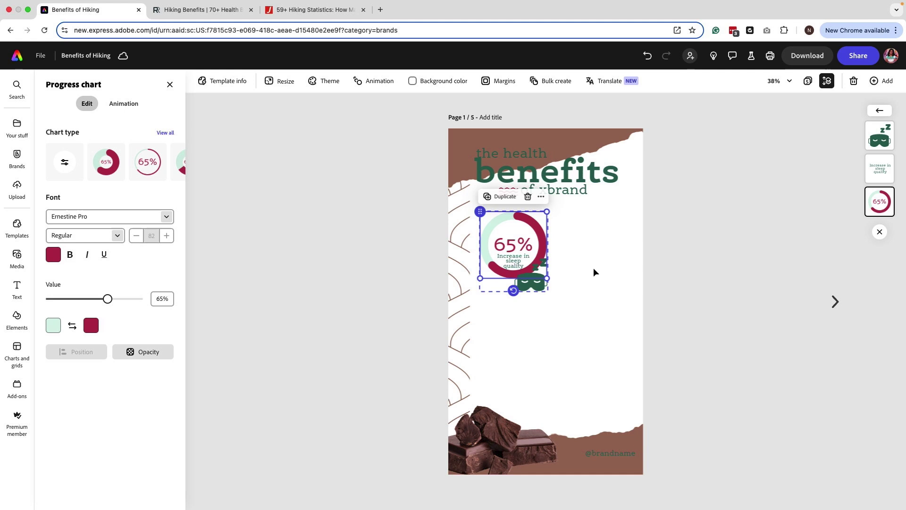
{"action": "left_click", "coordinate": [695, 250]}
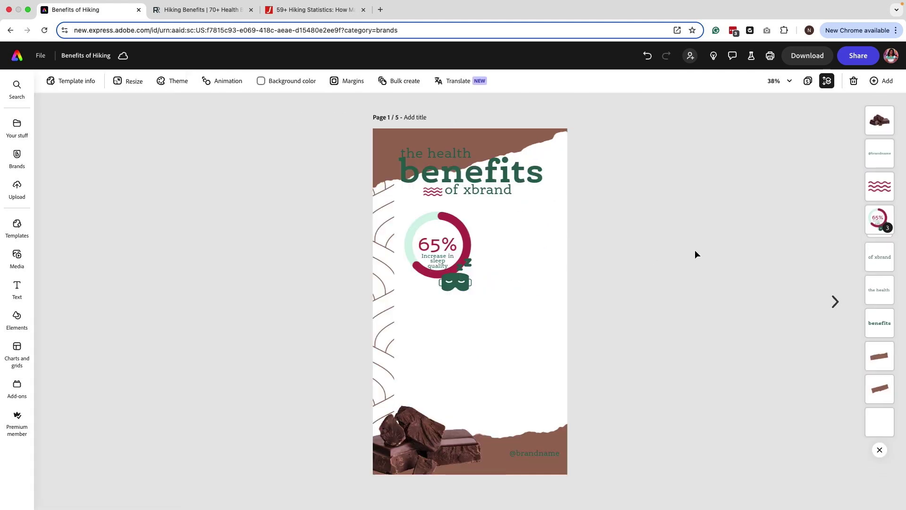
{"action": "double_click", "coordinate": [431, 259]}
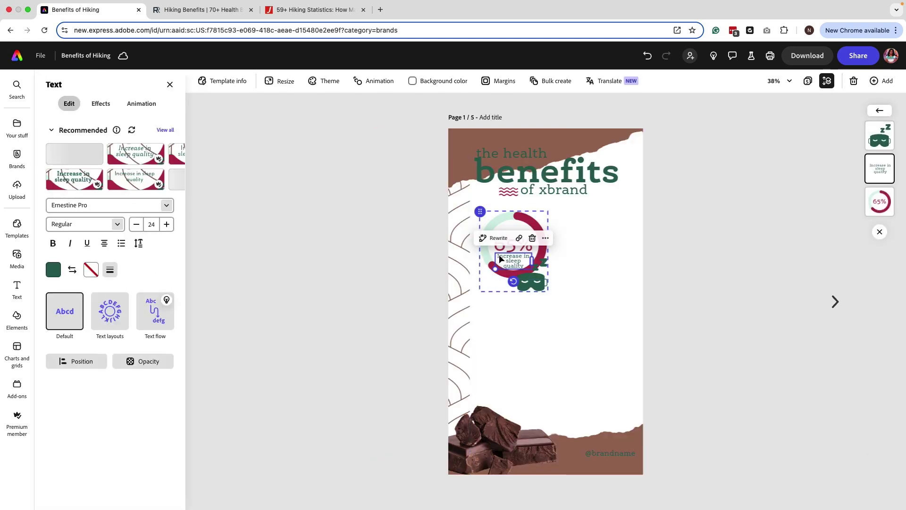
{"action": "left_click", "coordinate": [533, 239]}
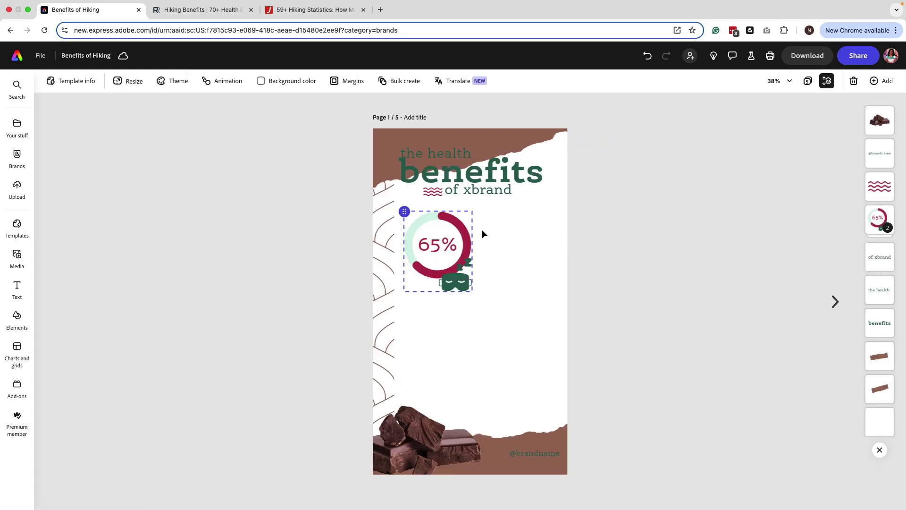
{"action": "left_click", "coordinate": [414, 214]}
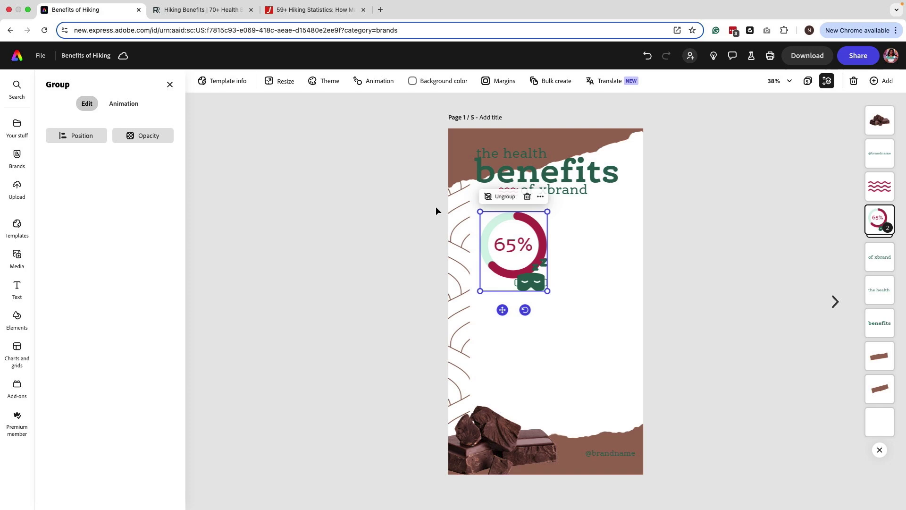
{"action": "left_click", "coordinate": [527, 269]}
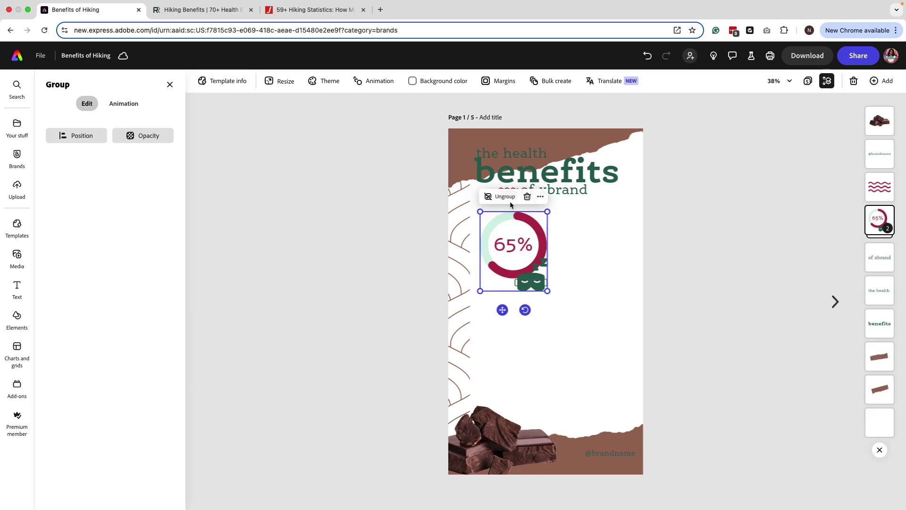
{"action": "left_click", "coordinate": [653, 248]}
{"action": "double_click", "coordinate": [464, 234]}
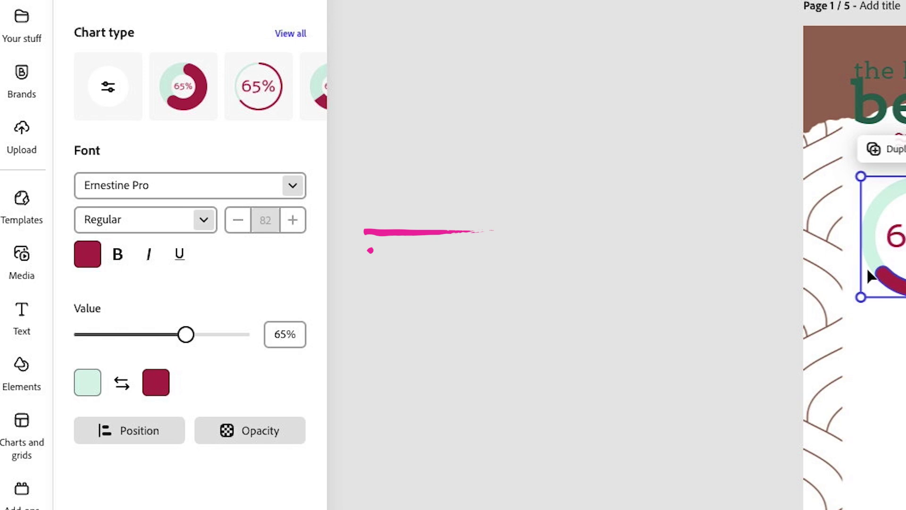
Try the filled donut and thicker rounded ring styles for the progress chart
{"action": "mouse_move", "coordinate": [297, 99]}
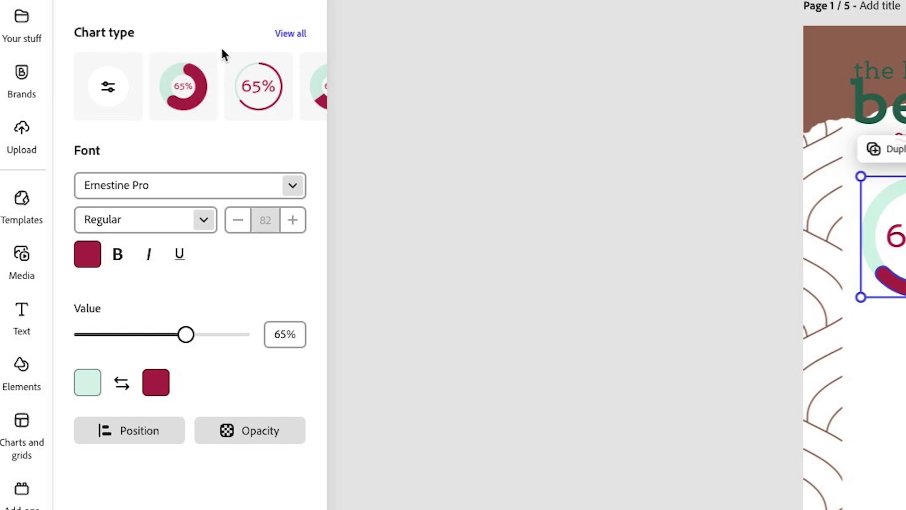
{"action": "left_click", "coordinate": [302, 88]}
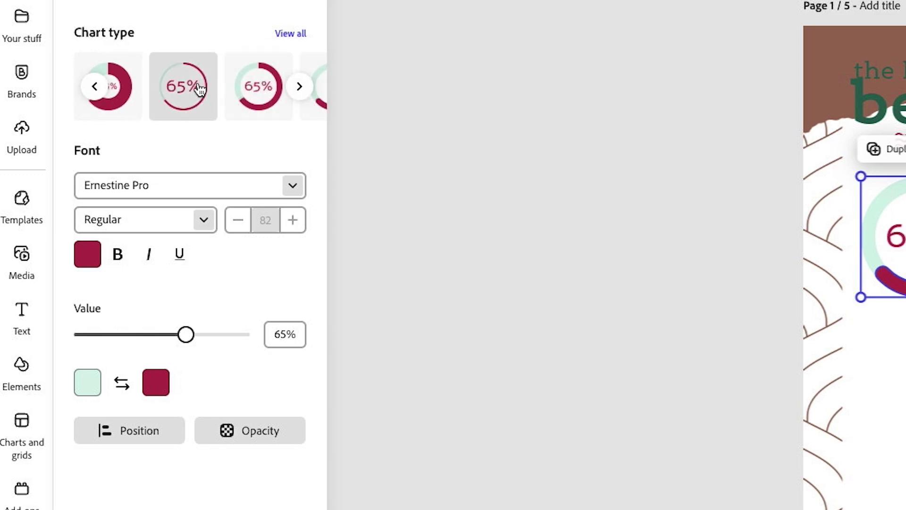
{"action": "left_click", "coordinate": [125, 93]}
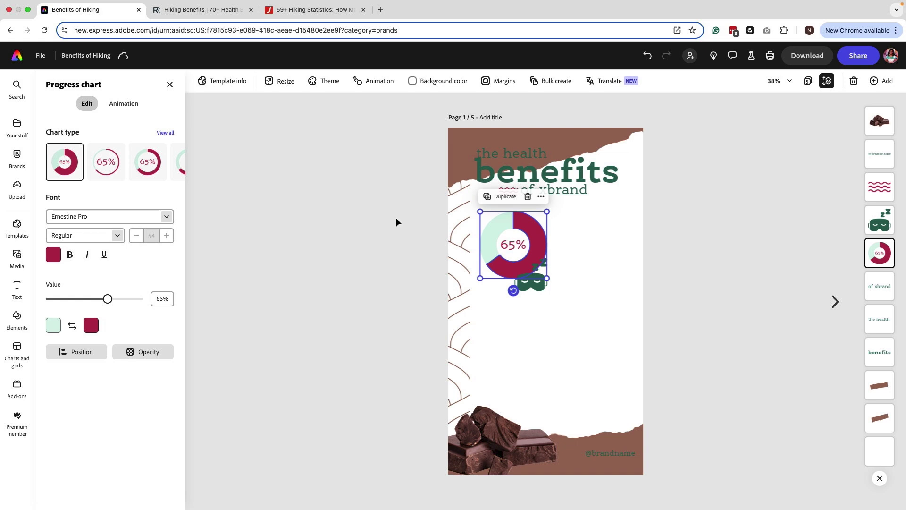
{"action": "scroll", "coordinate": [94, 175], "scroll_direction": "left", "scroll_amount": 2}
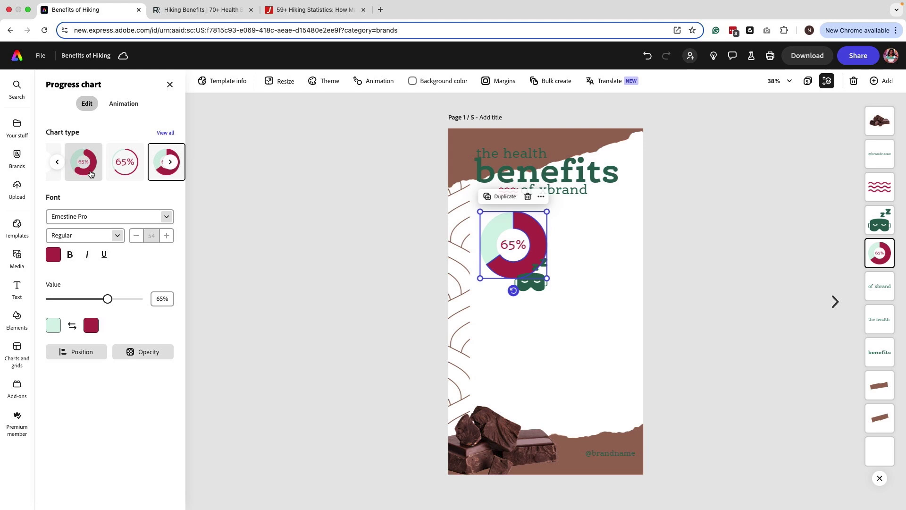
{"action": "left_click", "coordinate": [91, 173]}
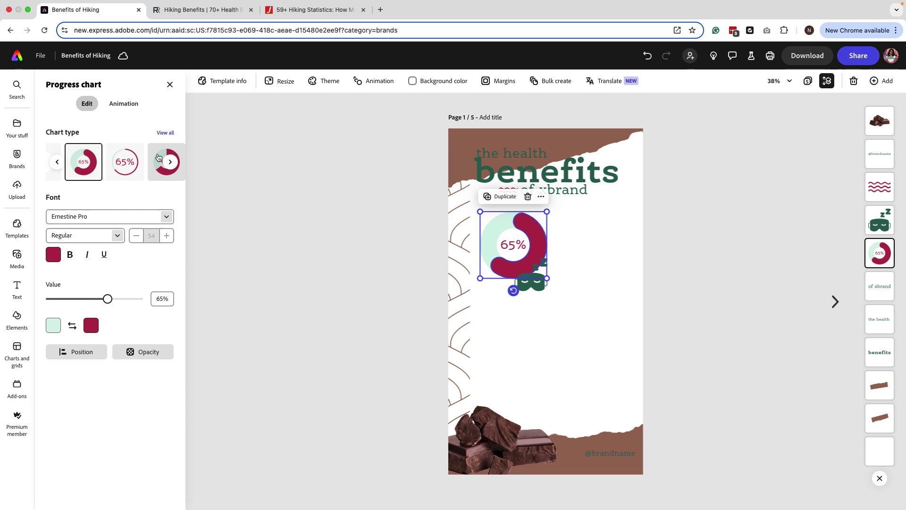
{"action": "left_click", "coordinate": [167, 162]}
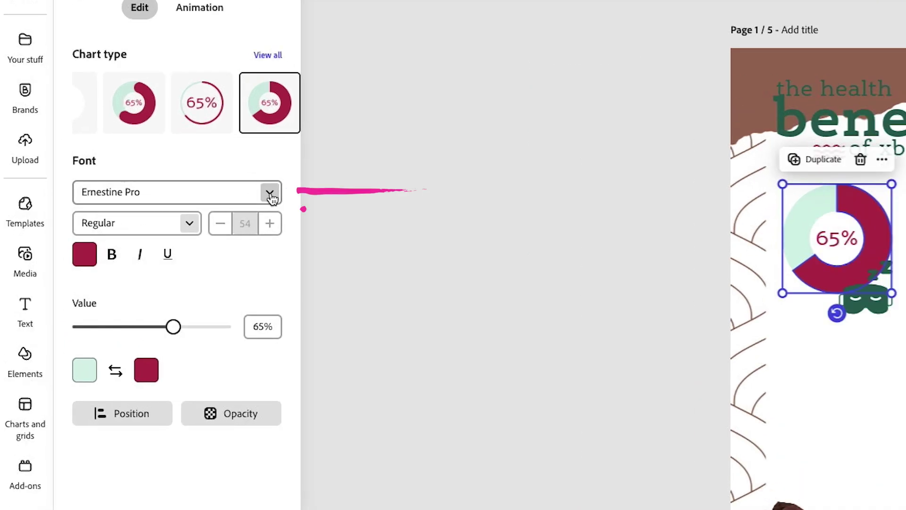
Set the chart's percentage label to the Atreaz Tours font Azo Sans Medium
{"action": "left_click", "coordinate": [167, 217]}
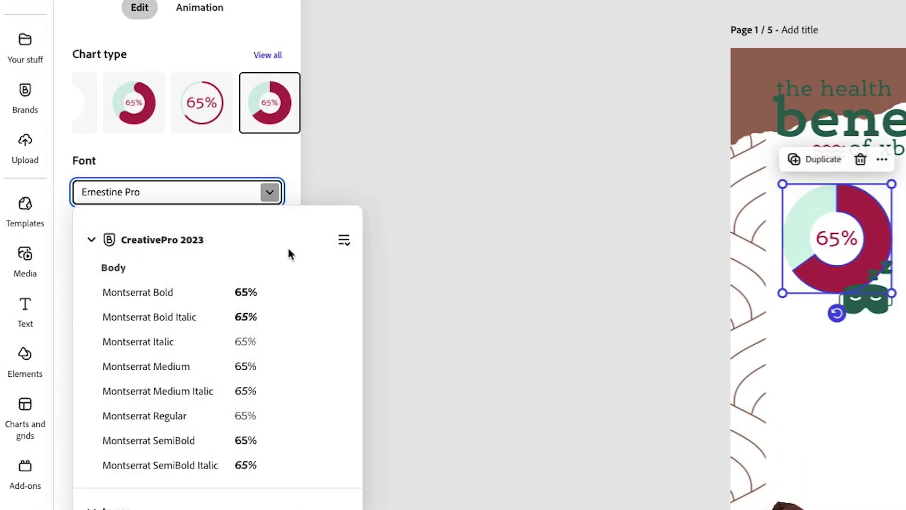
{"action": "left_click", "coordinate": [344, 240]}
{"action": "scroll", "coordinate": [116, 352], "scroll_direction": "up", "scroll_amount": 8}
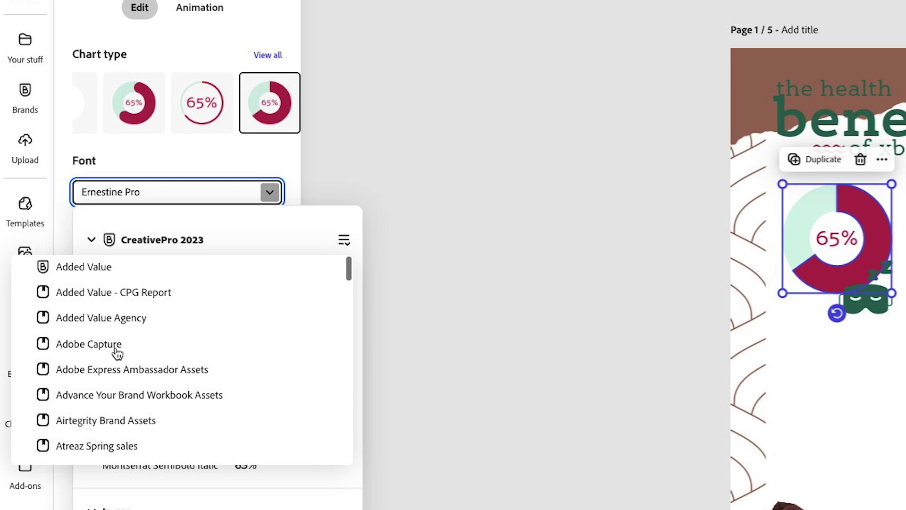
{"action": "scroll", "coordinate": [116, 353], "scroll_direction": "down", "scroll_amount": 3}
{"action": "left_click", "coordinate": [112, 404]}
{"action": "left_click", "coordinate": [142, 294]}
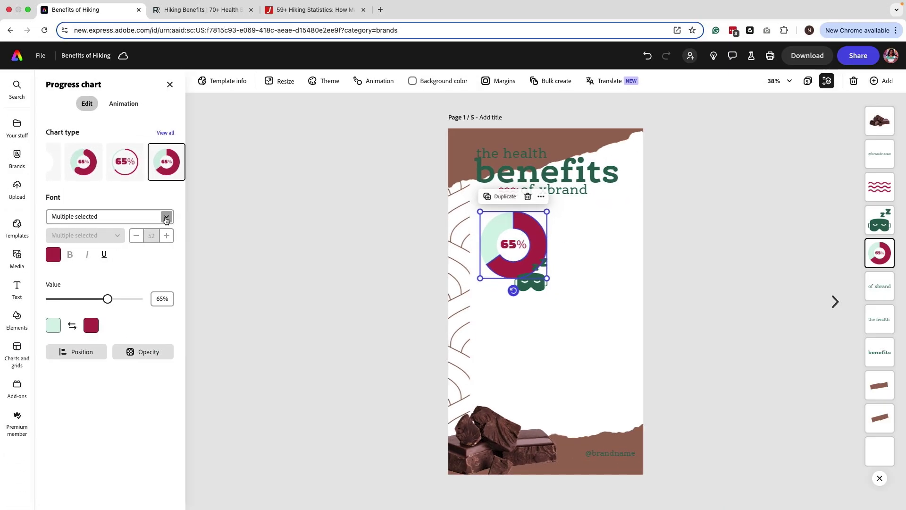
{"action": "left_click", "coordinate": [150, 217]}
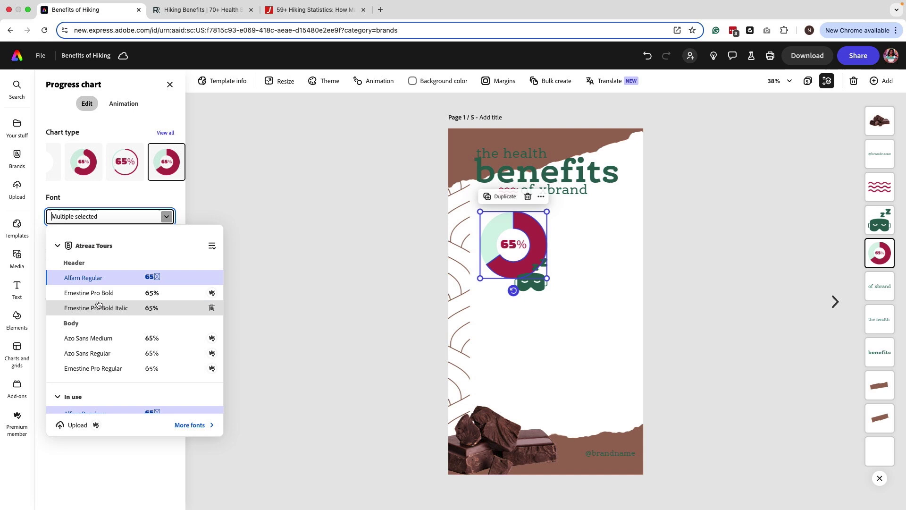
{"action": "left_click", "coordinate": [108, 338]}
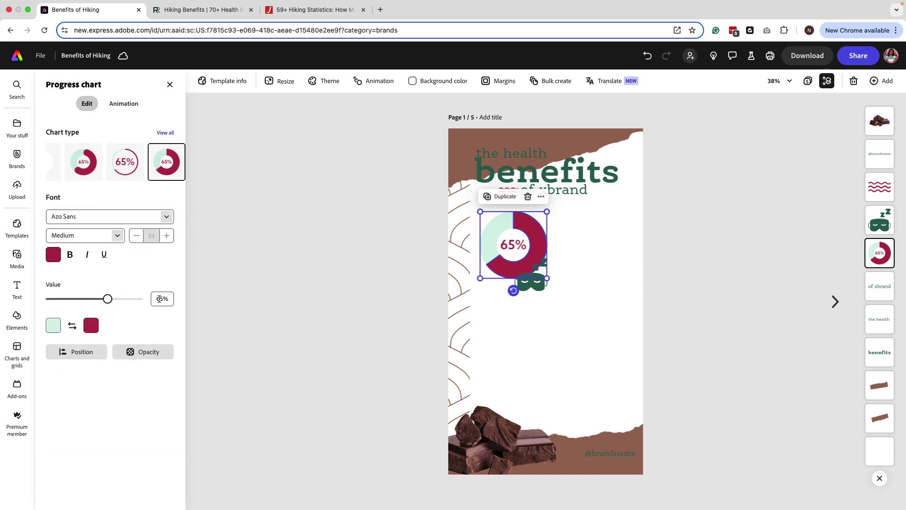
Switch to the RunRepeat Hiking Benefits article showing the 35% runner-endurance statistic
{"action": "left_click", "coordinate": [215, 10]}
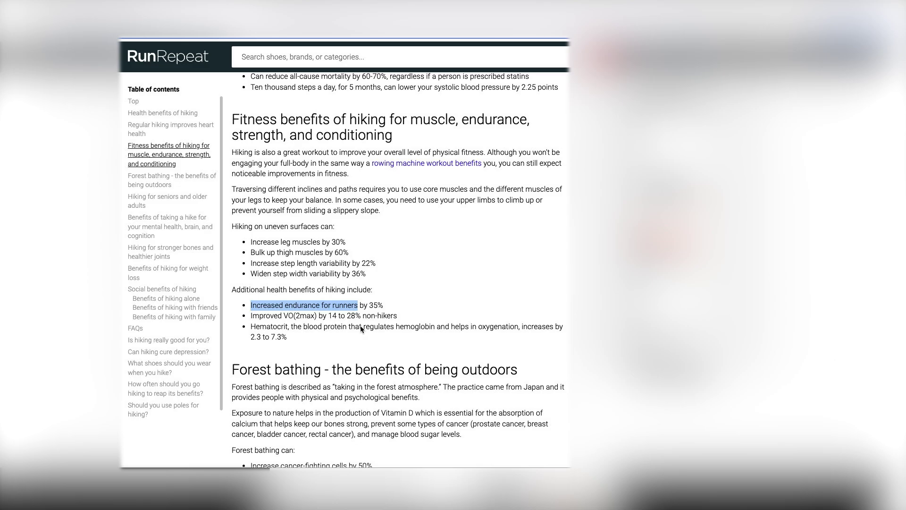
Set the chart value to 35% with a crimson ring and dark maroon #5F1A2B value arc
{"action": "left_click", "coordinate": [125, 17]}
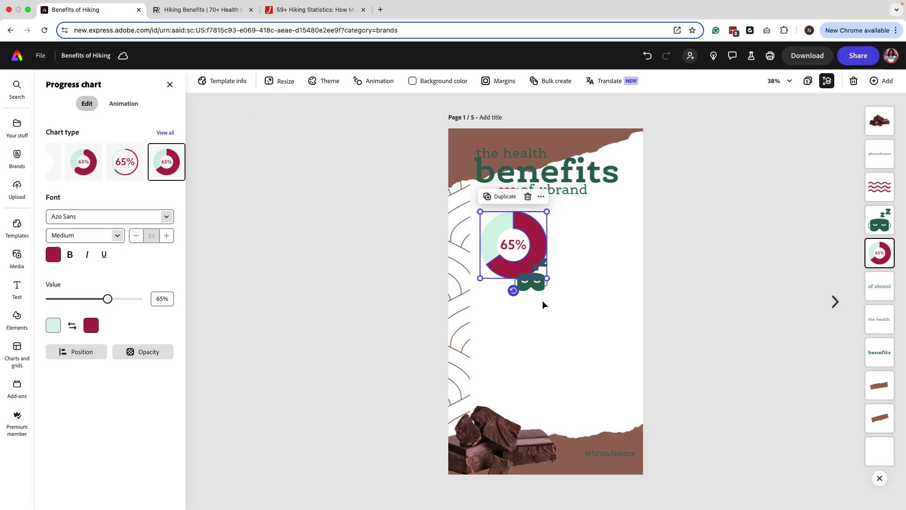
{"action": "left_click", "coordinate": [164, 299]}
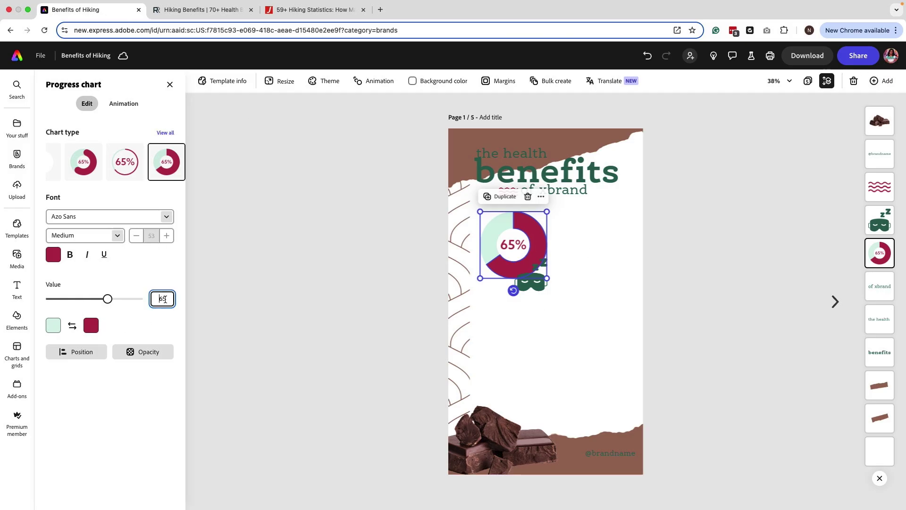
{"action": "type", "text": "3"}
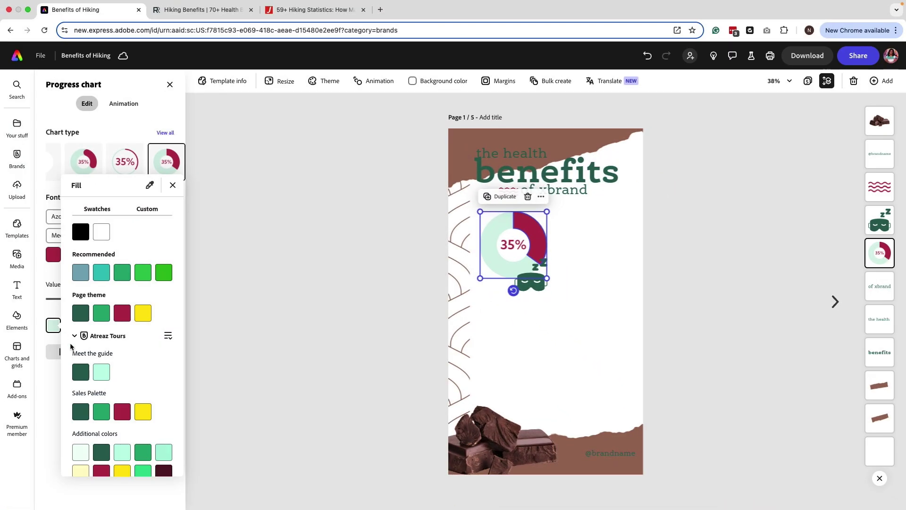
{"action": "scroll", "coordinate": [101, 401], "scroll_direction": "down", "scroll_amount": 2}
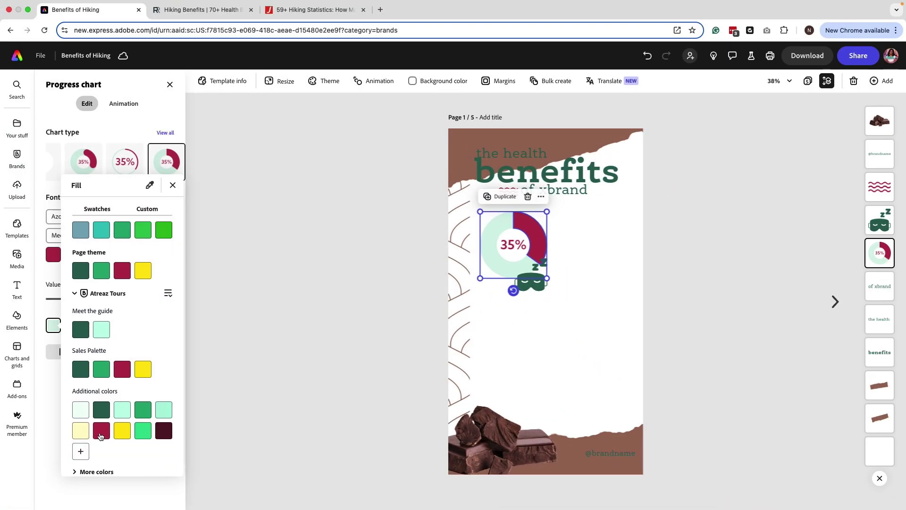
{"action": "left_click", "coordinate": [101, 431]}
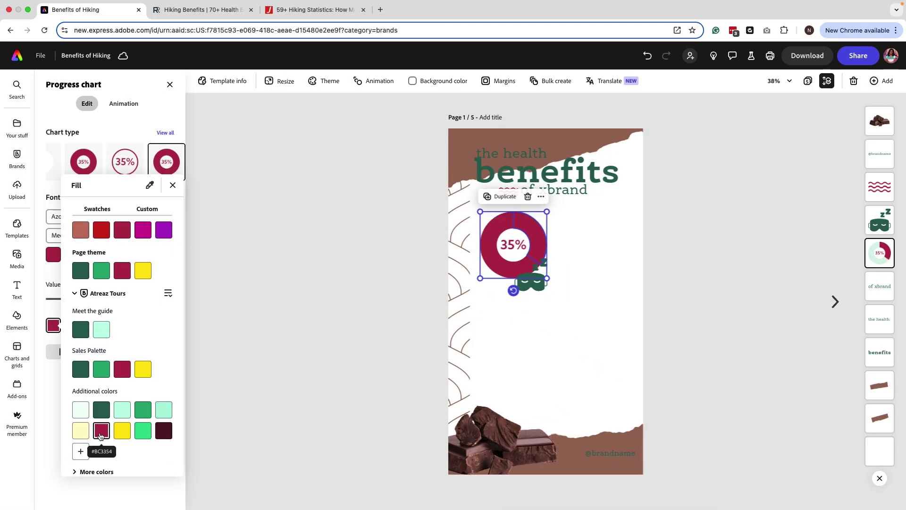
{"action": "left_click", "coordinate": [53, 391]}
{"action": "left_click", "coordinate": [91, 325]}
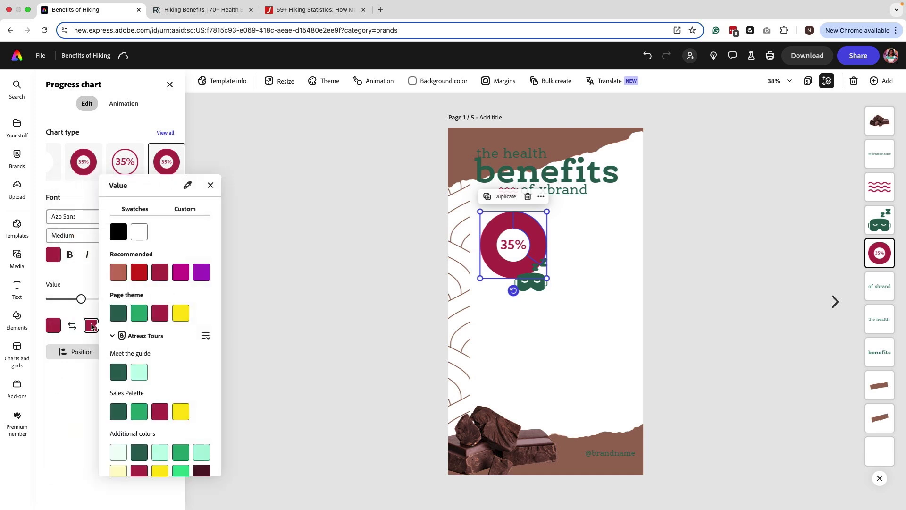
{"action": "scroll", "coordinate": [160, 401], "scroll_direction": "down", "scroll_amount": 2}
{"action": "left_click", "coordinate": [201, 420]}
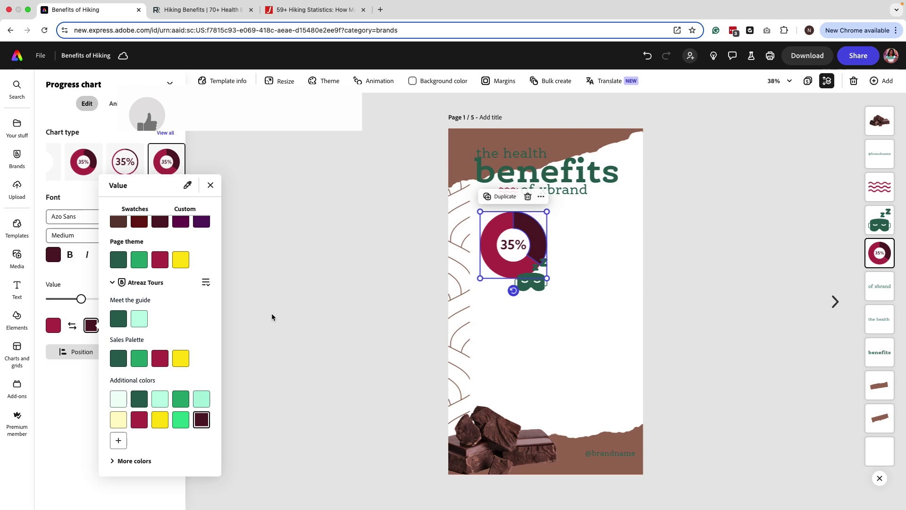
{"action": "left_click", "coordinate": [81, 395]}
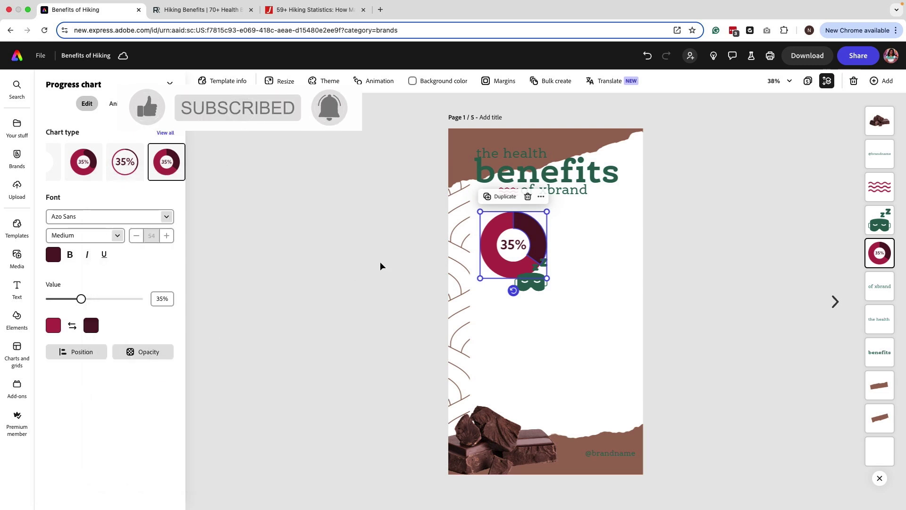
{"action": "left_click", "coordinate": [374, 263]}
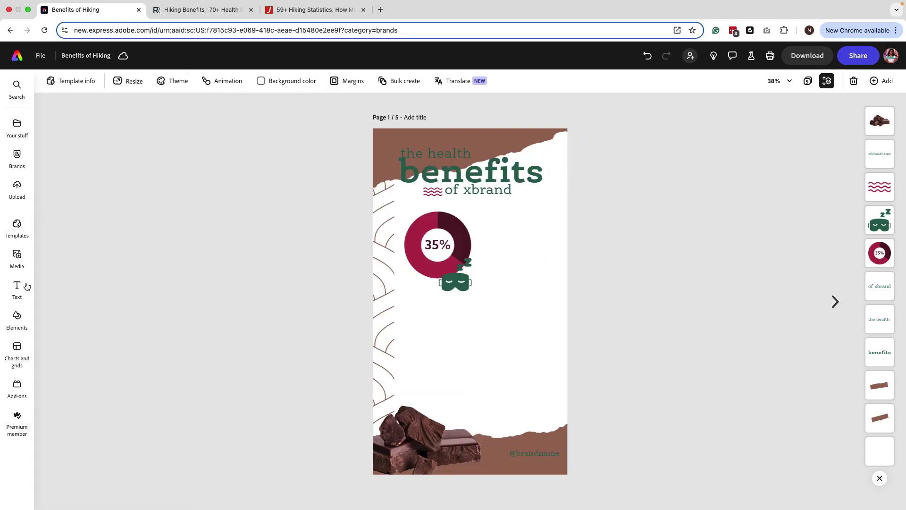
Add a small pasted caption and reword it to 'improved endurance for avid runners'
{"action": "left_click", "coordinate": [18, 285]}
{"action": "left_click", "coordinate": [121, 108]}
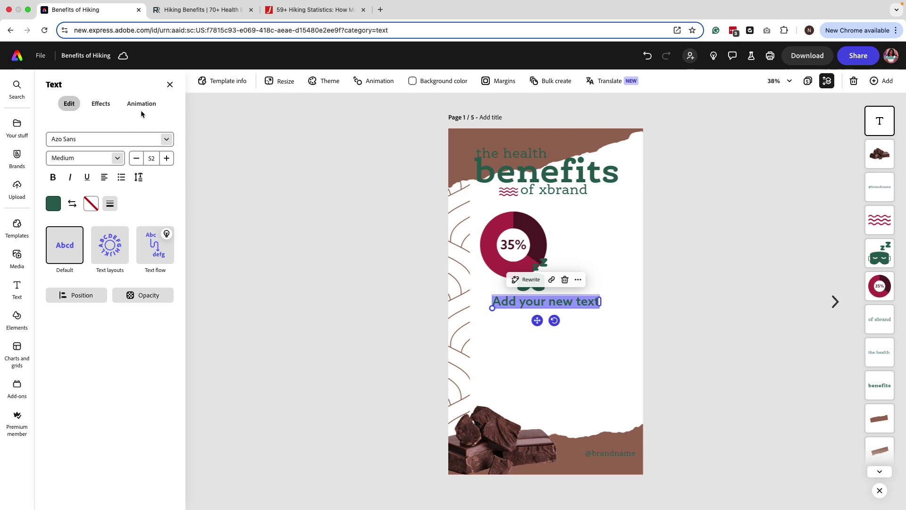
{"action": "type", "text": "Increased endurance for runners"}
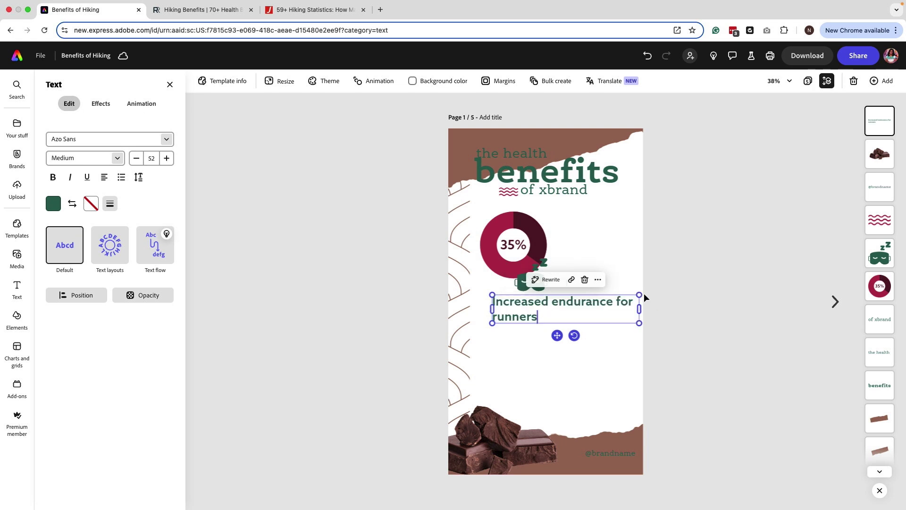
{"action": "left_click_drag", "start_coordinate": [644, 294], "coordinate": [605, 301]}
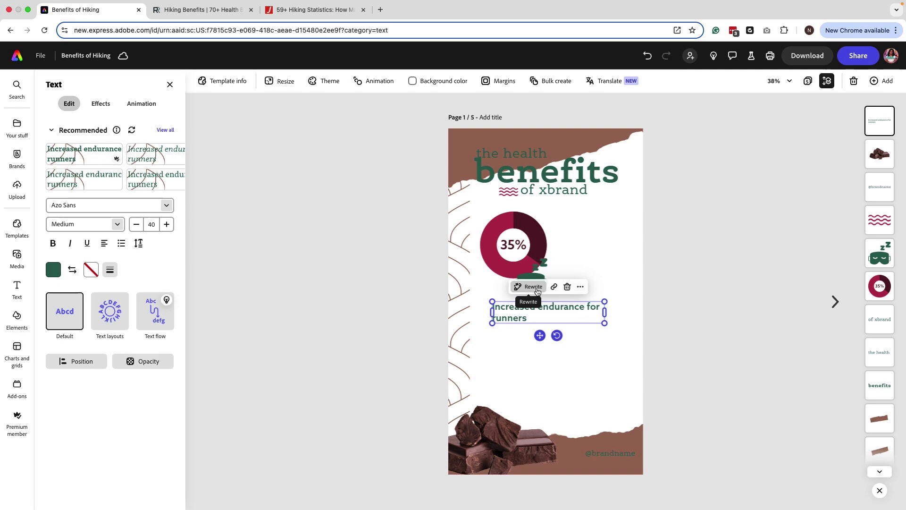
{"action": "left_click", "coordinate": [534, 288]}
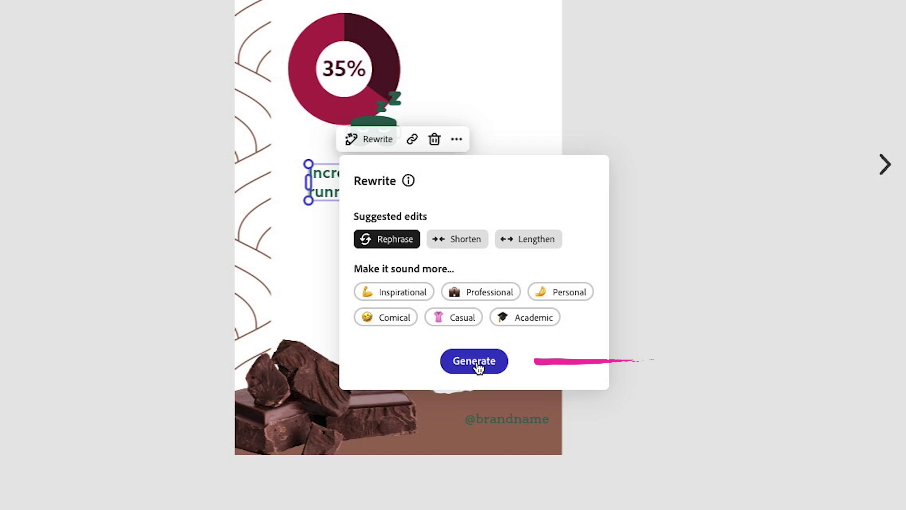
{"action": "left_click", "coordinate": [476, 365]}
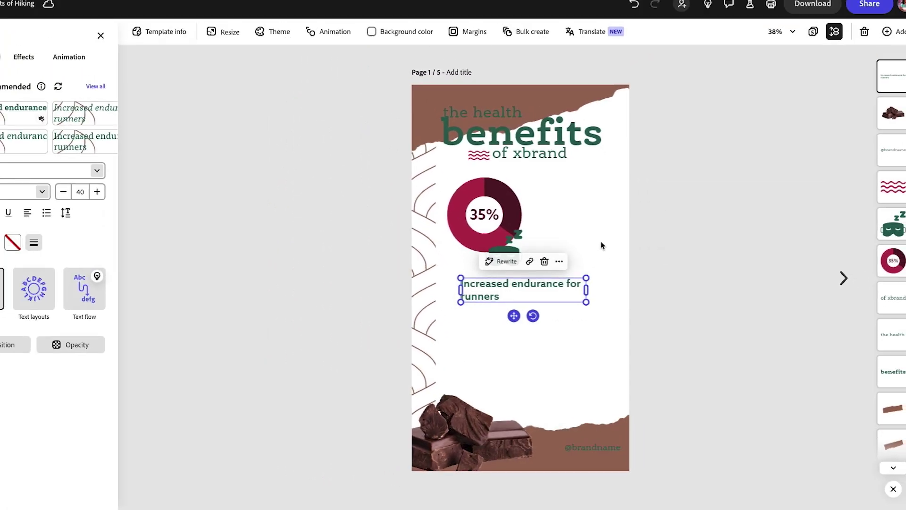
{"action": "left_click", "coordinate": [370, 191]}
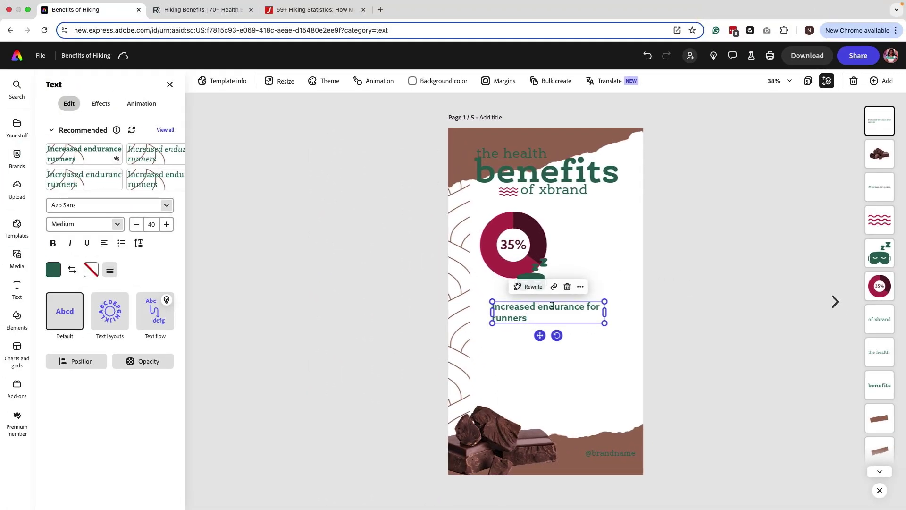
{"action": "left_click", "coordinate": [613, 267]}
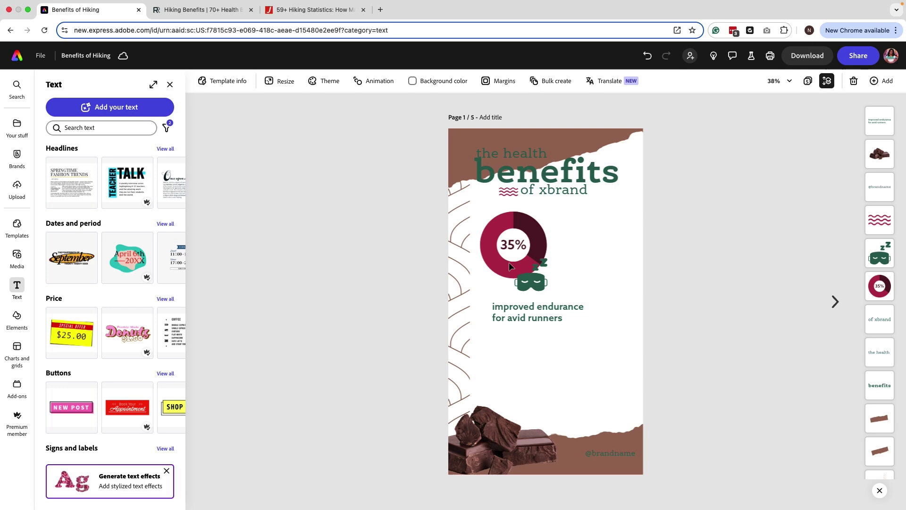
Delete the left-edge pattern strip and the chocolate image at the bottom
{"action": "left_click", "coordinate": [463, 263]}
{"action": "key", "text": "Delete"}
{"action": "left_click", "coordinate": [500, 438]}
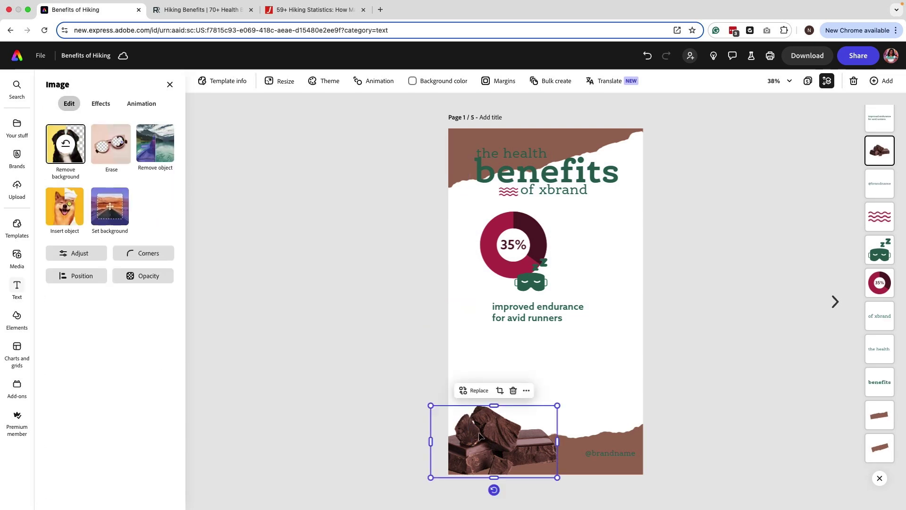
{"action": "key", "text": "Delete"}
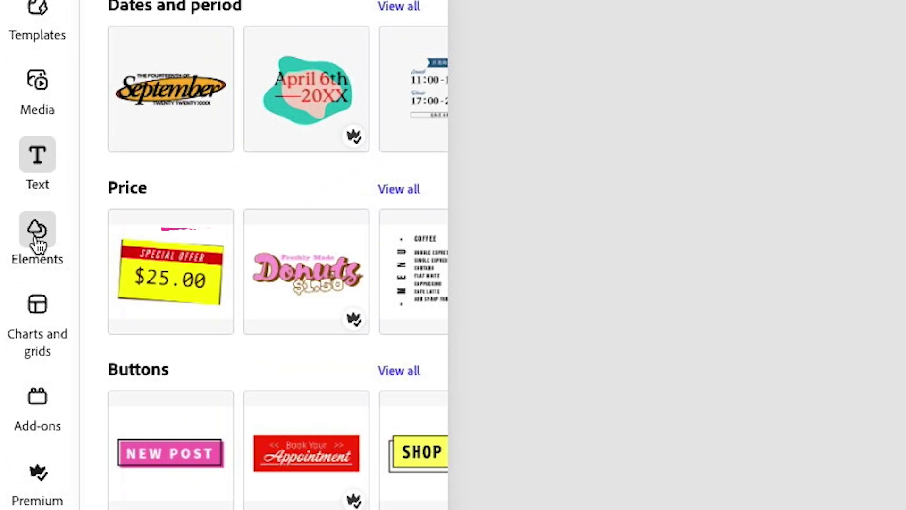
Add a square shape from Elements and place it beside the 35% chart
{"action": "left_click", "coordinate": [17, 317]}
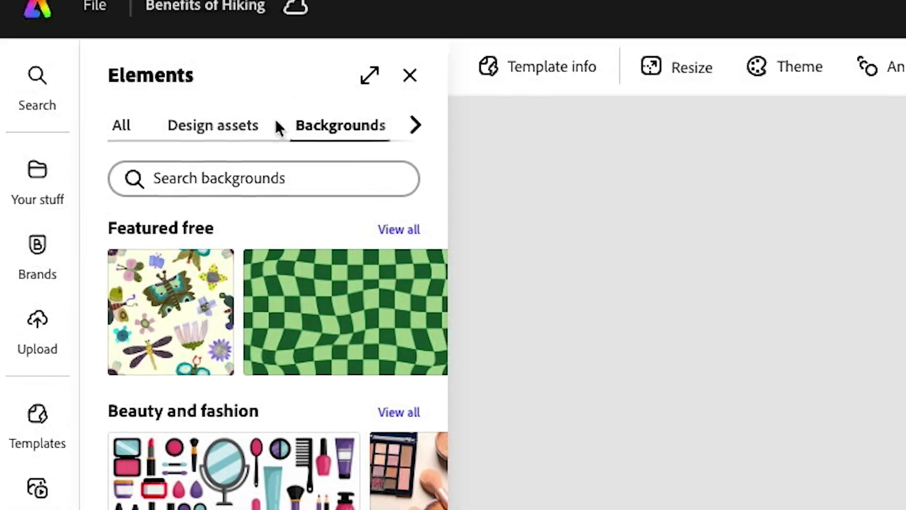
{"action": "left_click", "coordinate": [415, 148]}
{"action": "left_click", "coordinate": [415, 148]}
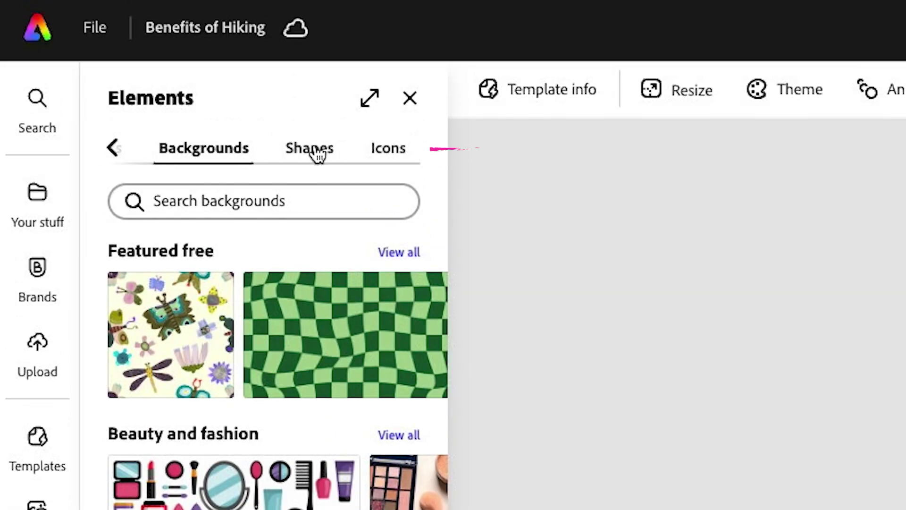
{"action": "left_click", "coordinate": [314, 150]}
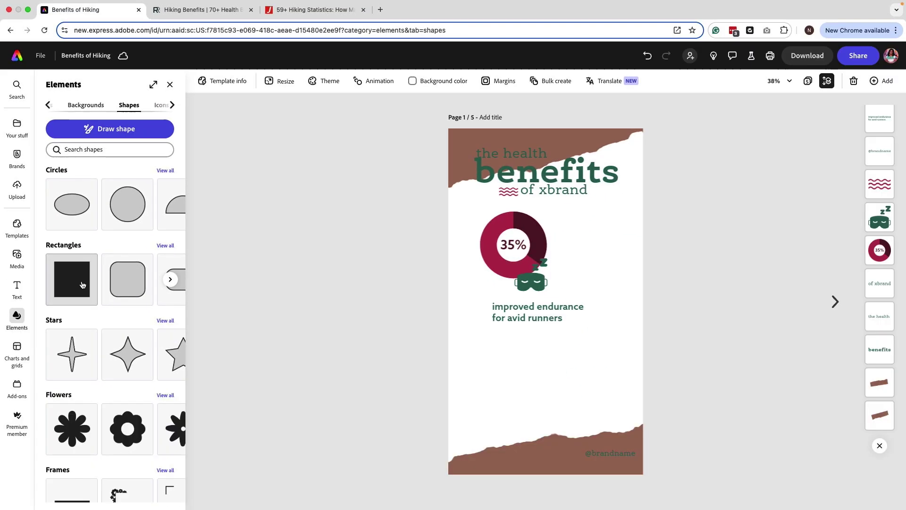
{"action": "left_click", "coordinate": [153, 491]}
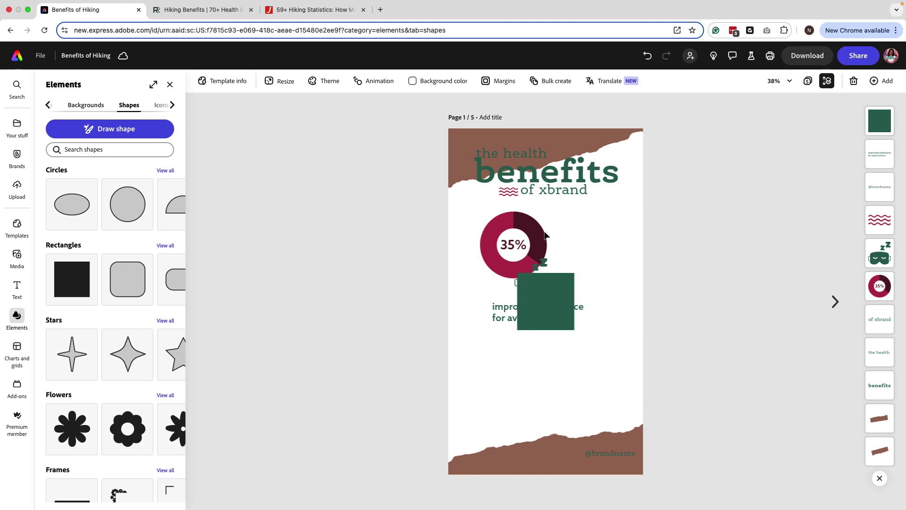
{"action": "left_click_drag", "start_coordinate": [549, 274], "coordinate": [626, 270]}
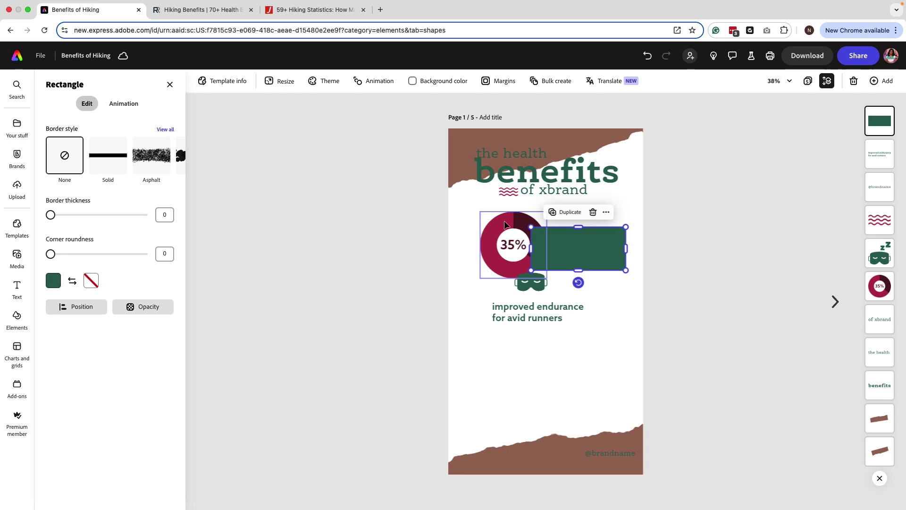
Shrink and move the 35% chart, then shorten the rectangle beside it
{"action": "left_click", "coordinate": [510, 226]}
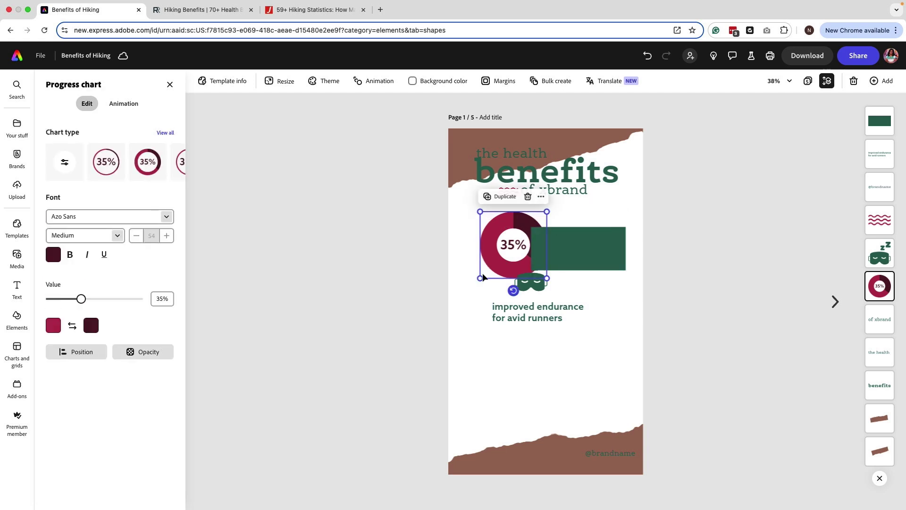
{"action": "left_click_drag", "start_coordinate": [481, 278], "coordinate": [493, 243]}
{"action": "left_click_drag", "start_coordinate": [527, 209], "coordinate": [502, 232]}
{"action": "left_click", "coordinate": [550, 239]}
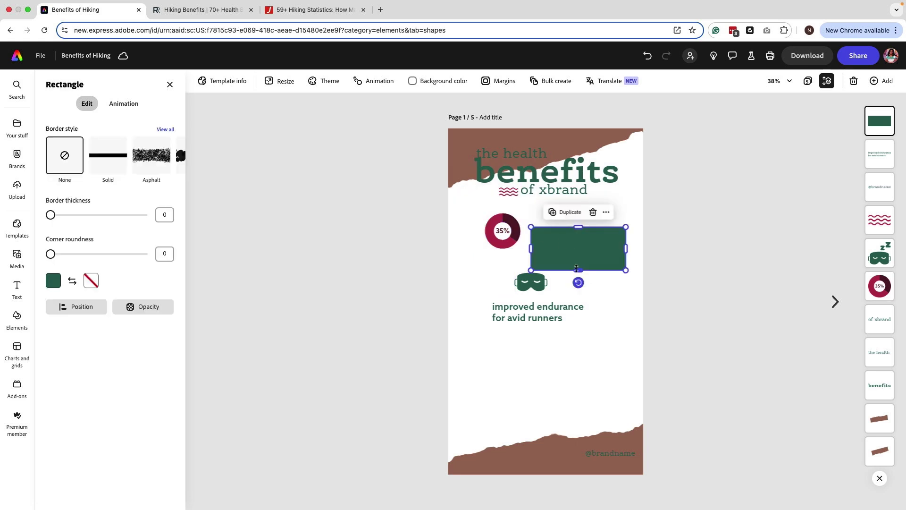
{"action": "left_click_drag", "start_coordinate": [576, 267], "coordinate": [556, 232]}
Fill the rectangle white and nudge it into position
{"action": "left_click", "coordinate": [54, 281]}
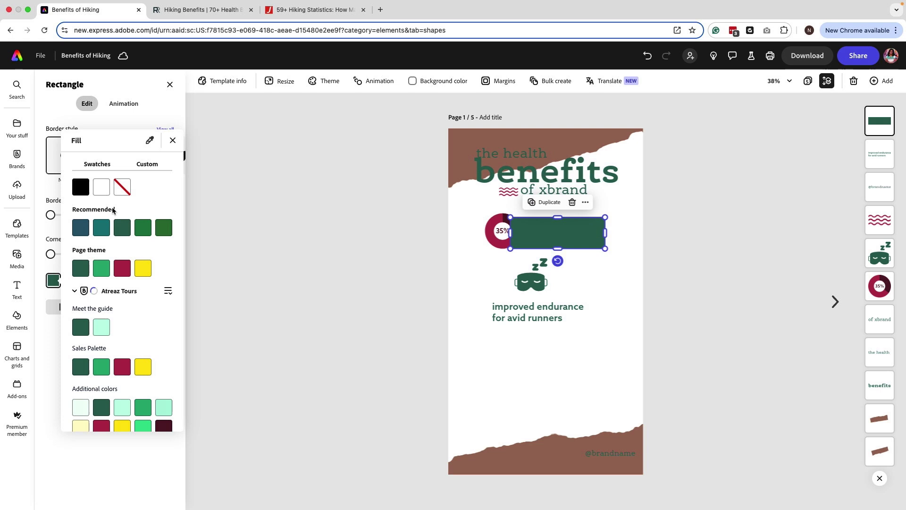
{"action": "left_click", "coordinate": [102, 187]}
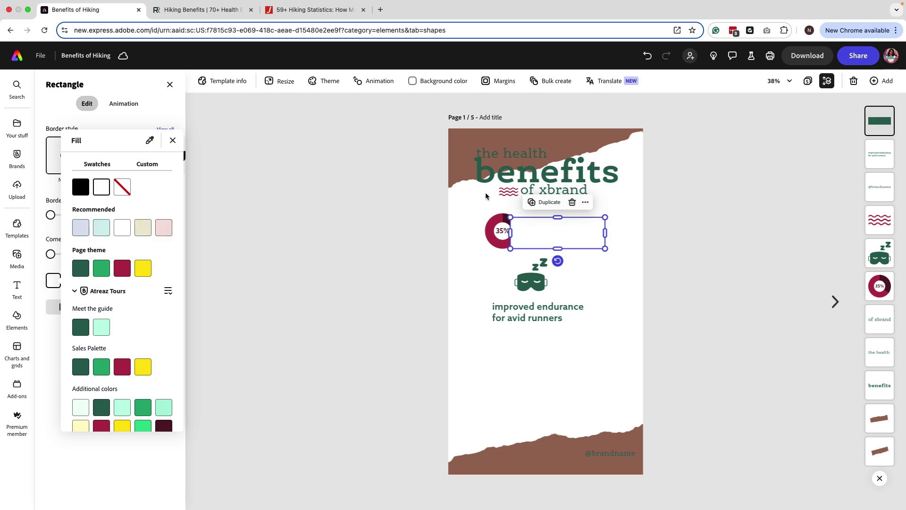
{"action": "left_click", "coordinate": [551, 235]}
{"action": "left_click_drag", "start_coordinate": [547, 234], "coordinate": [521, 236]}
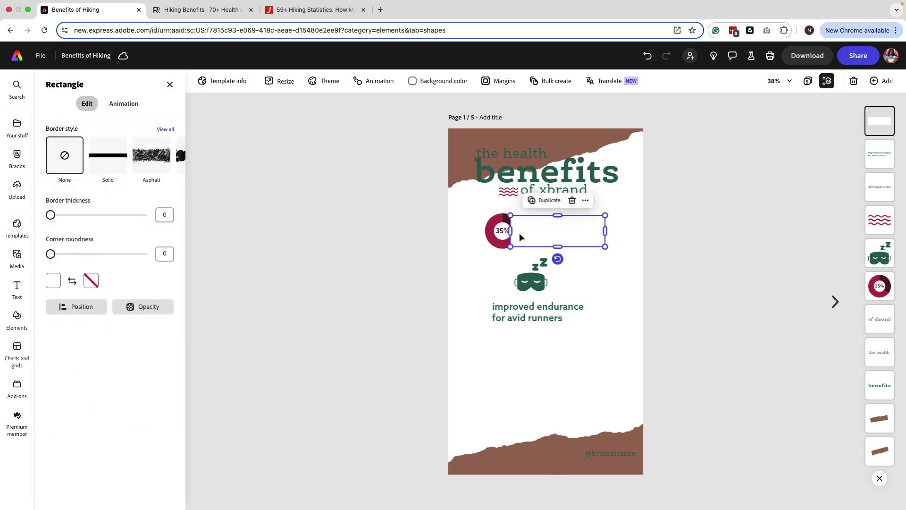
Move the endurance caption beside the chart, reduce it to size 26, and wrap it to two lines
{"action": "double_click", "coordinate": [522, 309]}
{"action": "left_click_drag", "start_coordinate": [522, 310], "coordinate": [554, 305]}
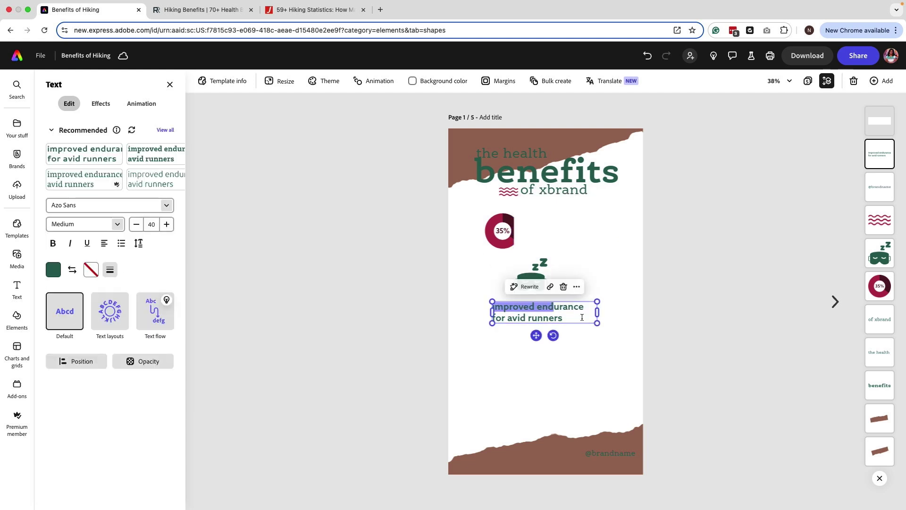
{"action": "left_click_drag", "start_coordinate": [536, 336], "coordinate": [565, 254]}
{"action": "left_click", "coordinate": [136, 224]}
{"action": "left_click", "coordinate": [137, 224]}
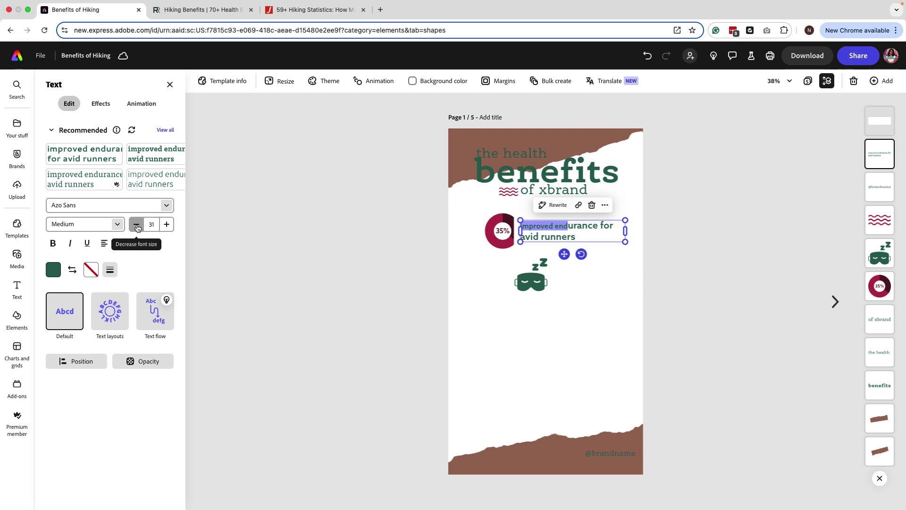
{"action": "left_click", "coordinate": [136, 224]}
{"action": "left_click", "coordinate": [149, 226]}
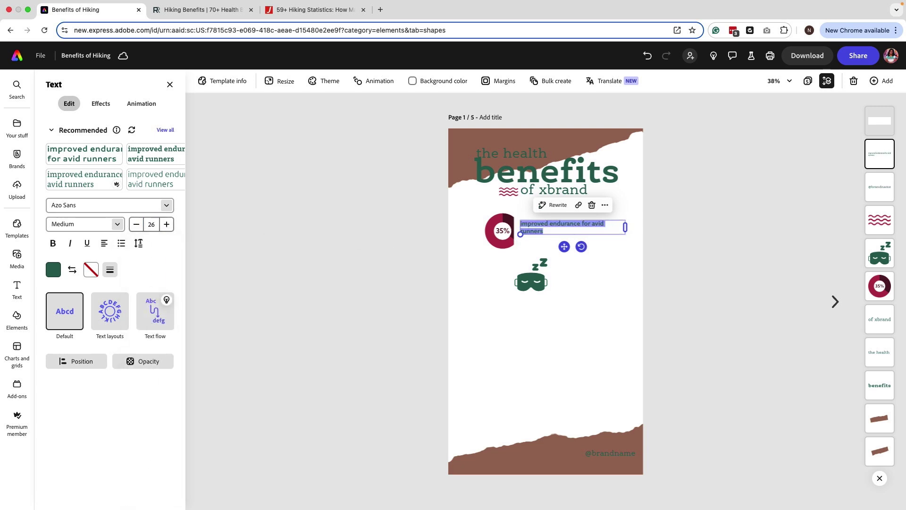
{"action": "left_click_drag", "start_coordinate": [625, 227], "coordinate": [587, 226]}
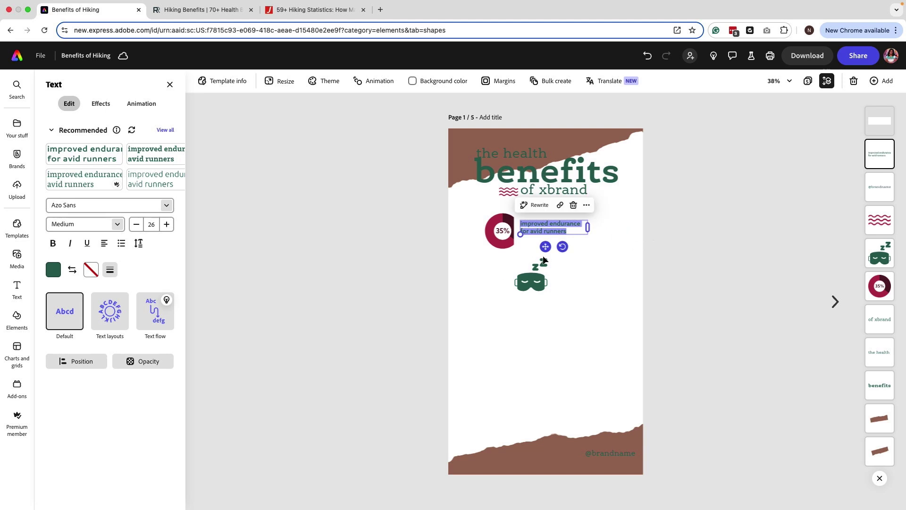
Shrink the sleep-mask icon and send the white box behind the caption
{"action": "left_click", "coordinate": [527, 289]}
{"action": "left_click_drag", "start_coordinate": [547, 259], "coordinate": [489, 210]}
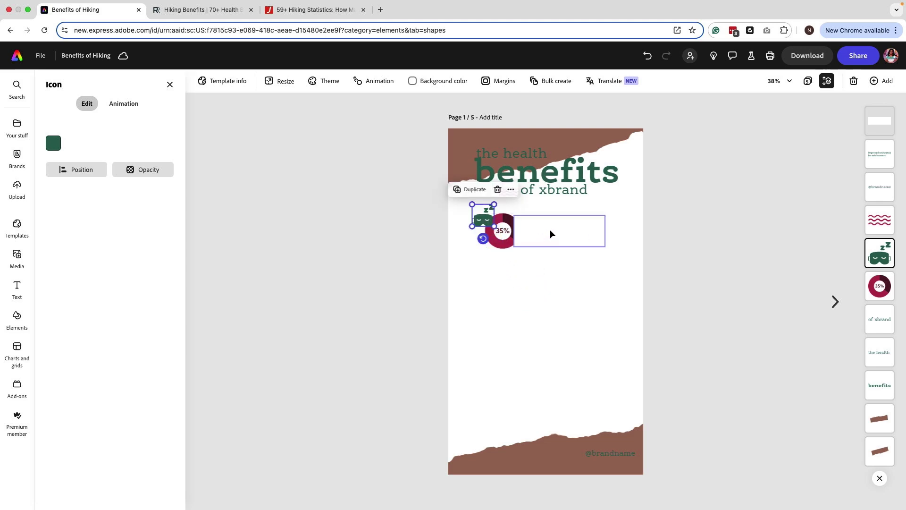
{"action": "left_click", "coordinate": [551, 234]}
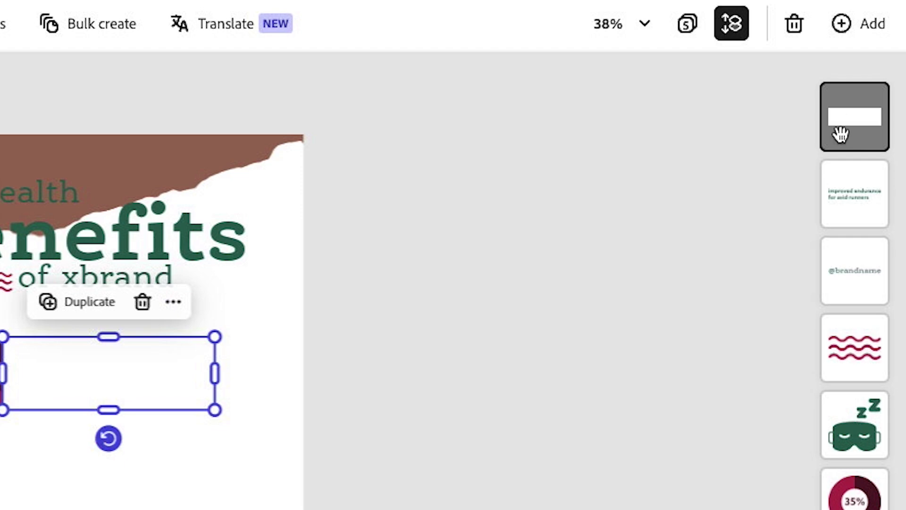
{"action": "left_click_drag", "start_coordinate": [852, 155], "coordinate": [851, 200]}
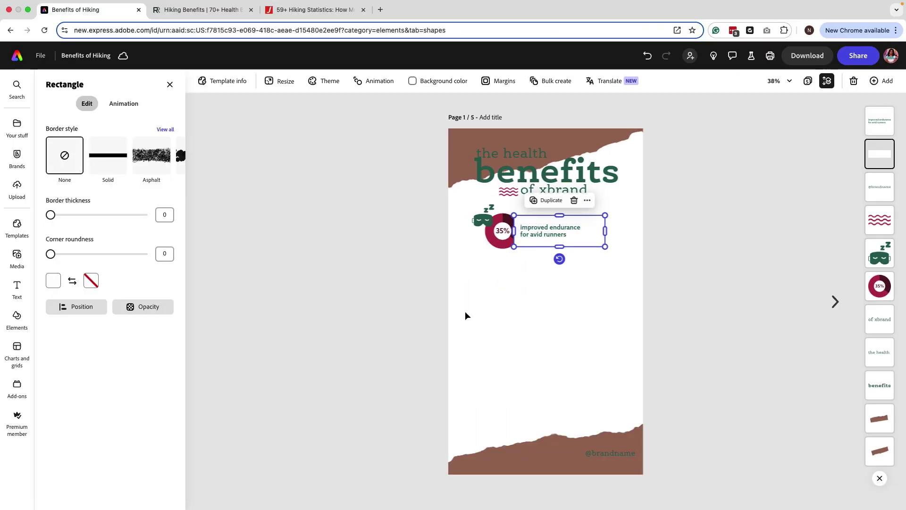
{"action": "left_click", "coordinate": [467, 311]}
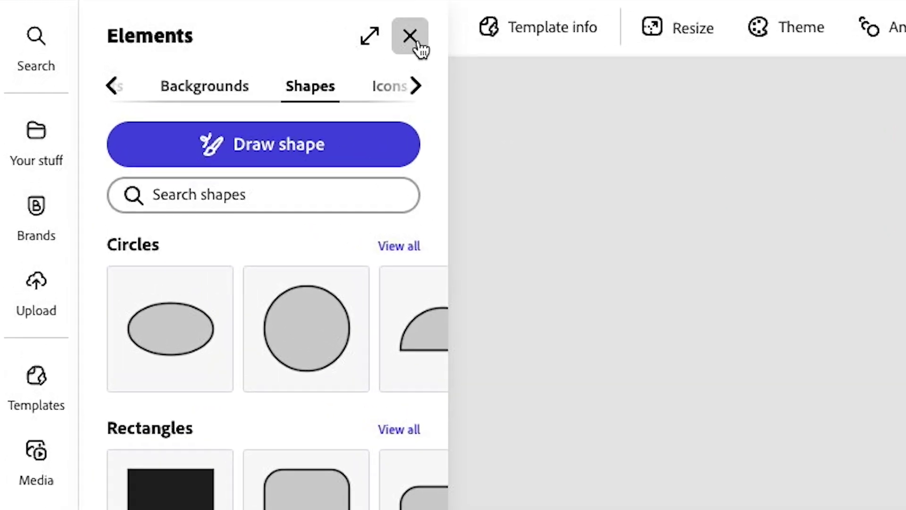
Search Elements for 'hiking' and add the hiker mountain-silhouette background to page 1
{"action": "left_click", "coordinate": [113, 87]}
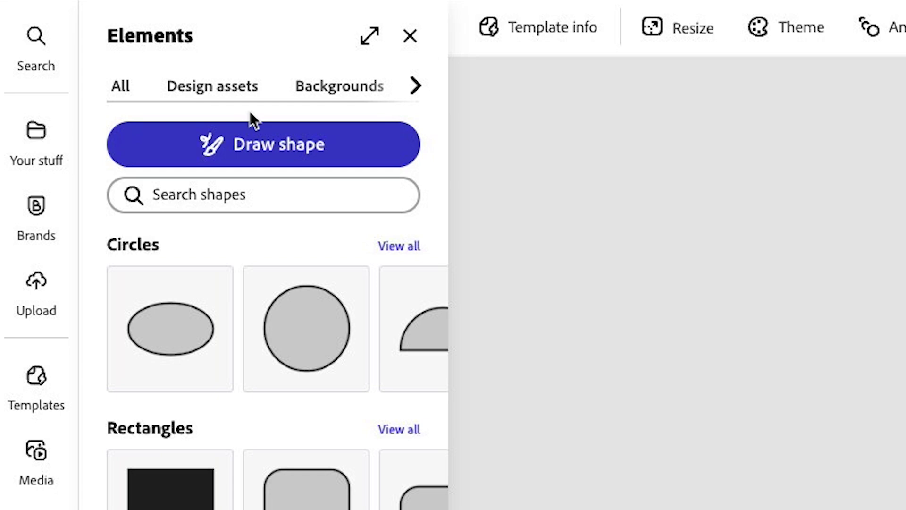
{"action": "left_click", "coordinate": [119, 90]}
{"action": "left_click", "coordinate": [195, 141]}
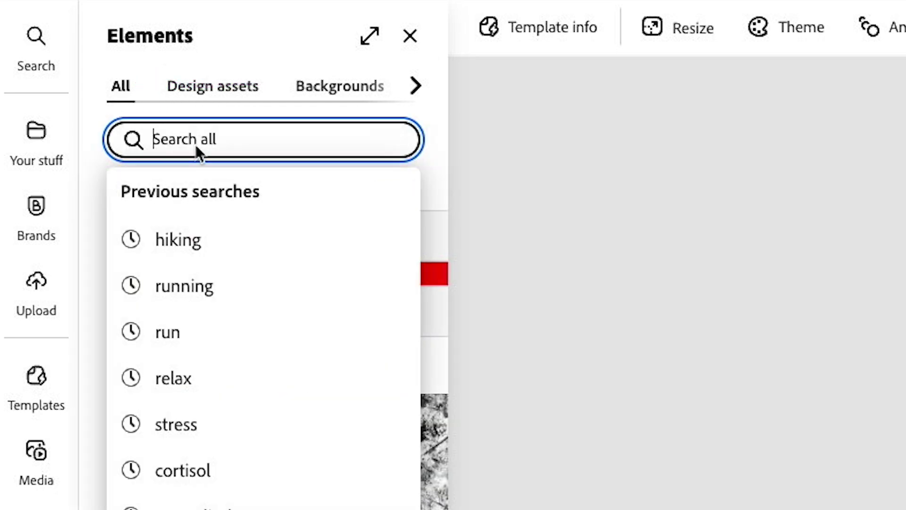
{"action": "type", "text": "hiking"}
{"action": "key", "text": "Return"}
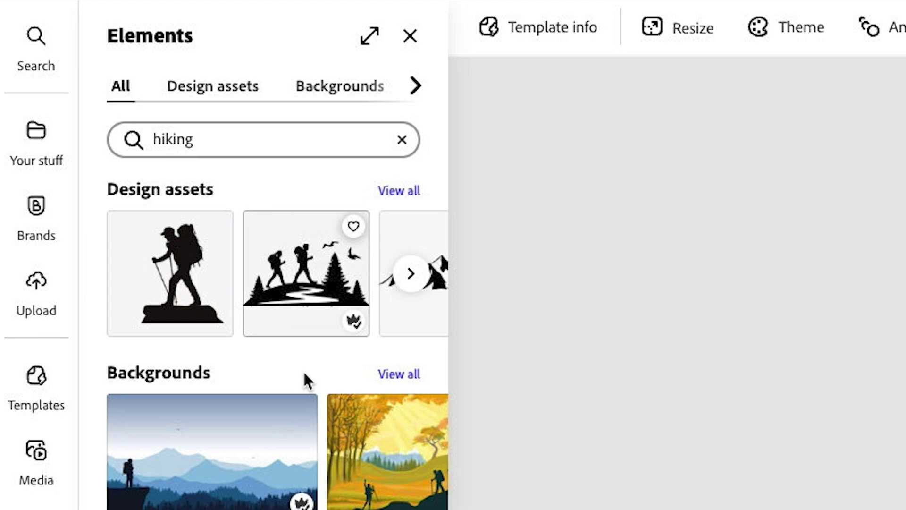
{"action": "left_click", "coordinate": [389, 374]}
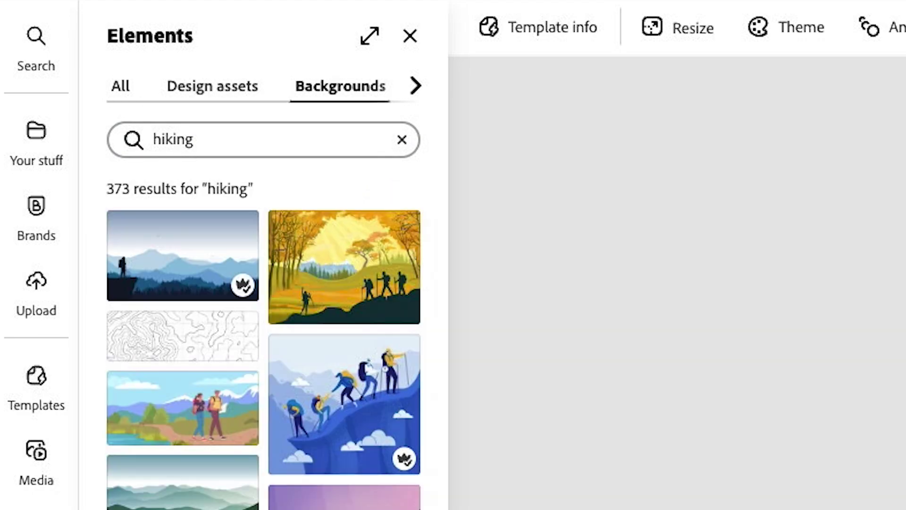
{"action": "scroll", "coordinate": [390, 375], "scroll_direction": "down", "scroll_amount": 10}
{"action": "scroll", "coordinate": [263, 342], "scroll_direction": "down", "scroll_amount": 20}
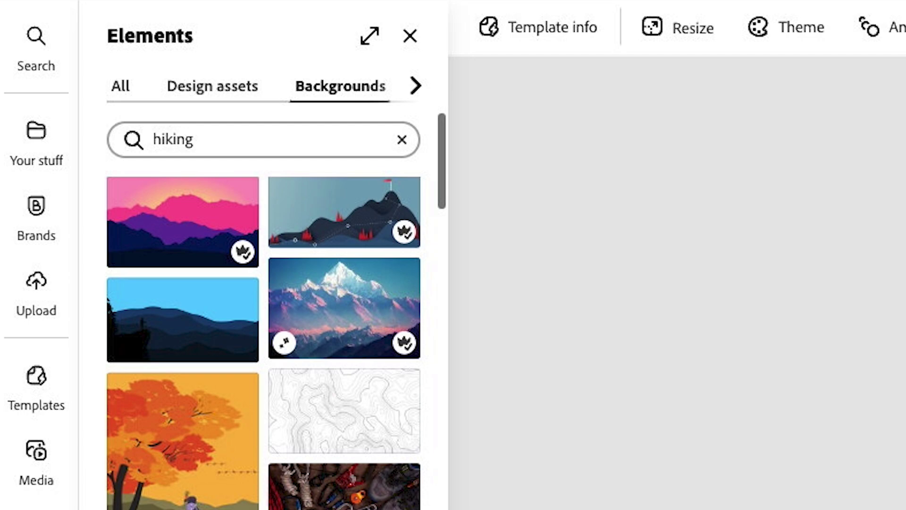
{"action": "scroll", "coordinate": [167, 446], "scroll_direction": "down", "scroll_amount": 20}
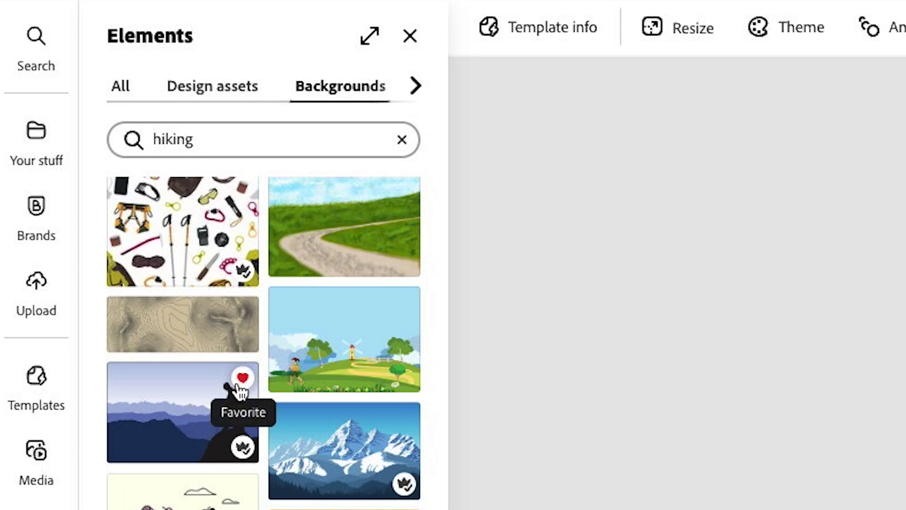
{"action": "left_click", "coordinate": [193, 407]}
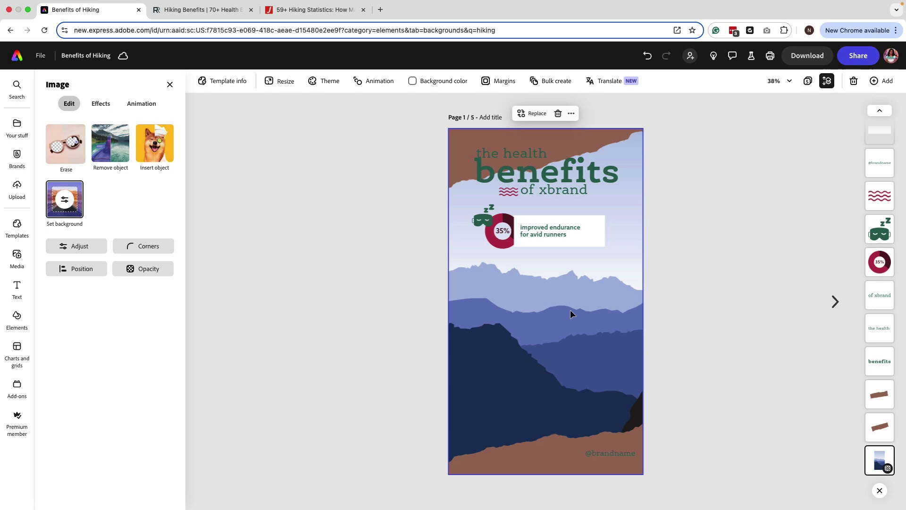
Slide the background left to show the hiker silhouette and give it a green Colorize tint
{"action": "left_click_drag", "start_coordinate": [579, 310], "coordinate": [470, 309]}
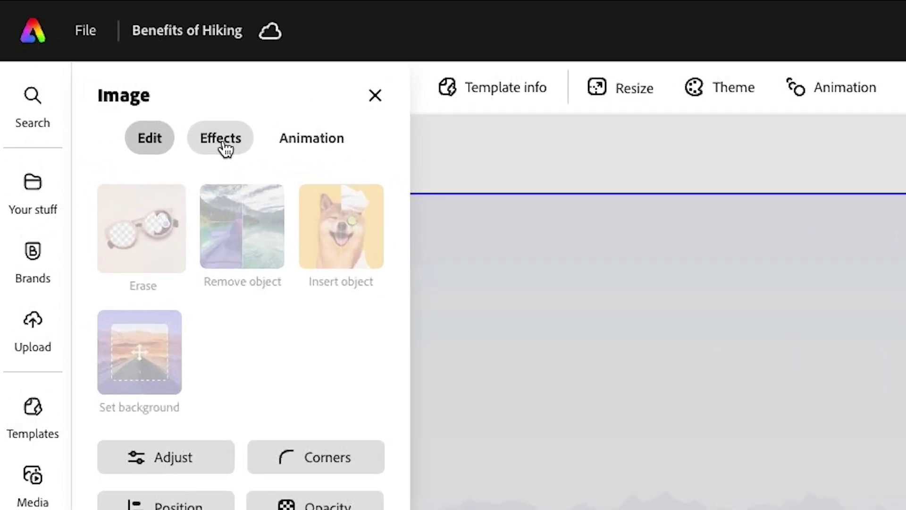
{"action": "left_click", "coordinate": [224, 146]}
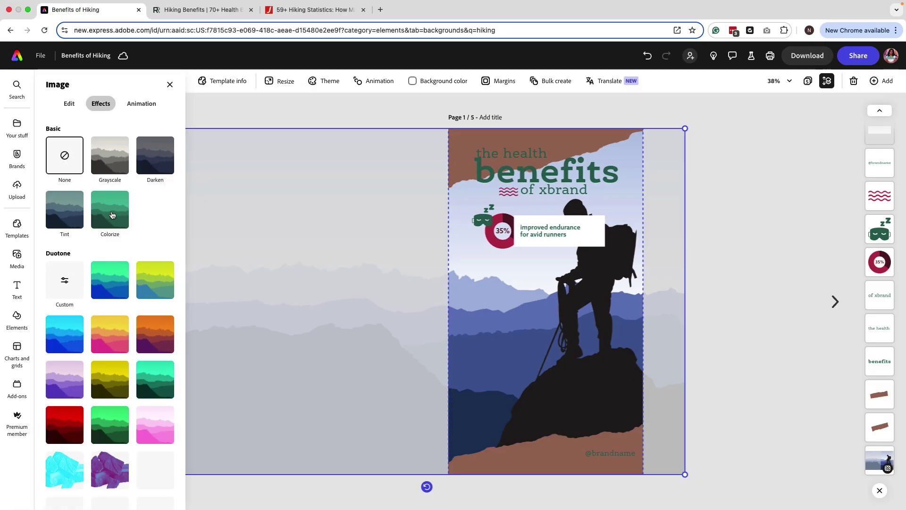
{"action": "left_click", "coordinate": [113, 215]}
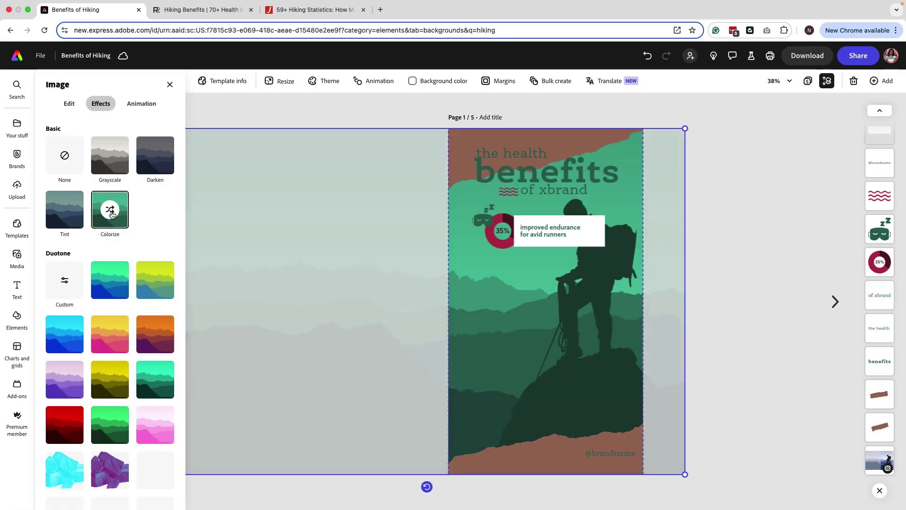
{"action": "left_click", "coordinate": [66, 282]}
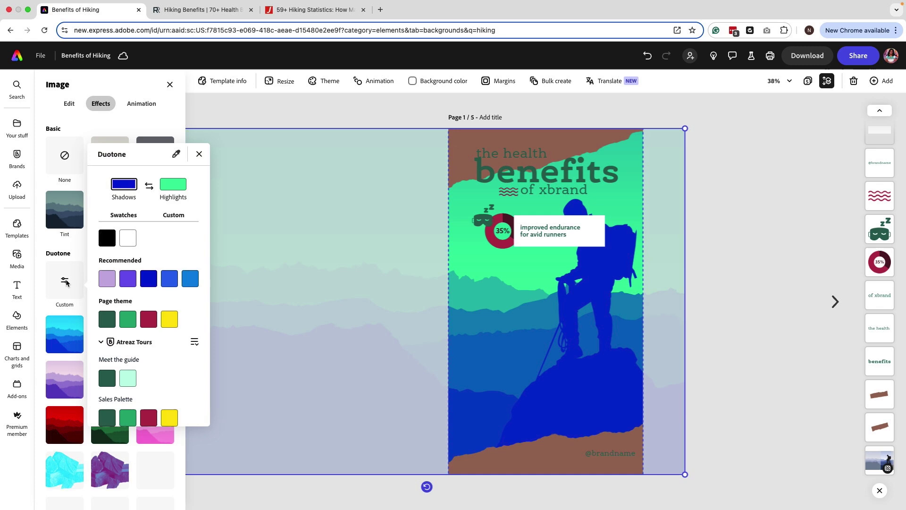
{"action": "left_click", "coordinate": [199, 155]}
{"action": "left_click", "coordinate": [111, 219]}
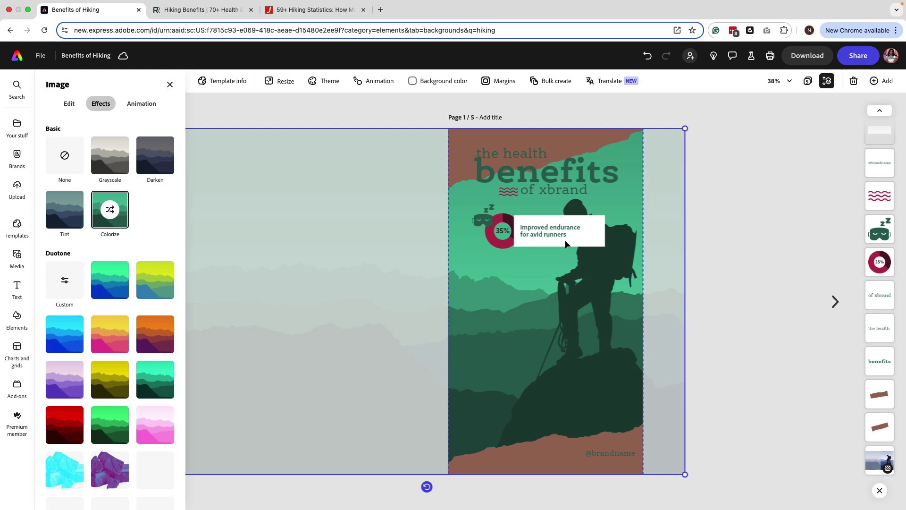
Shorten the white box behind the improved-endurance text, send it back, and round its corners to 11
{"action": "left_click", "coordinate": [737, 239]}
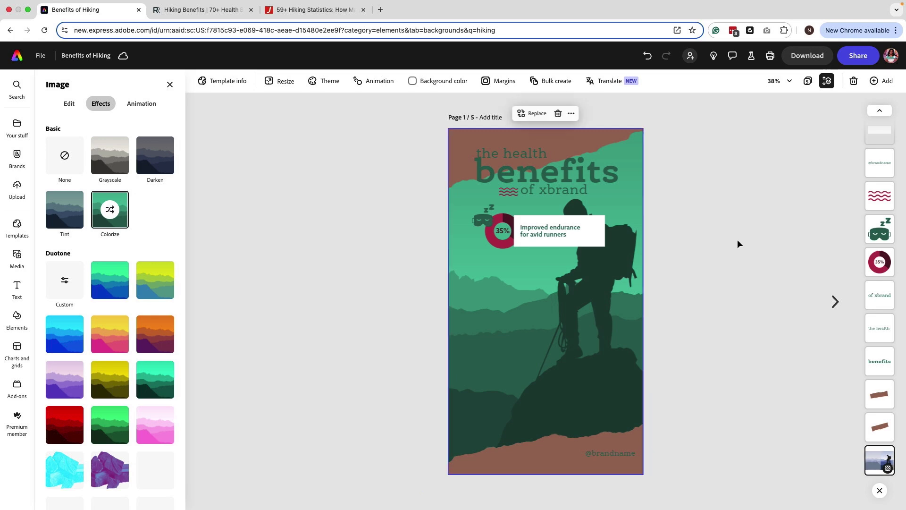
{"action": "left_click", "coordinate": [596, 218]}
{"action": "left_click_drag", "start_coordinate": [562, 245], "coordinate": [559, 218]}
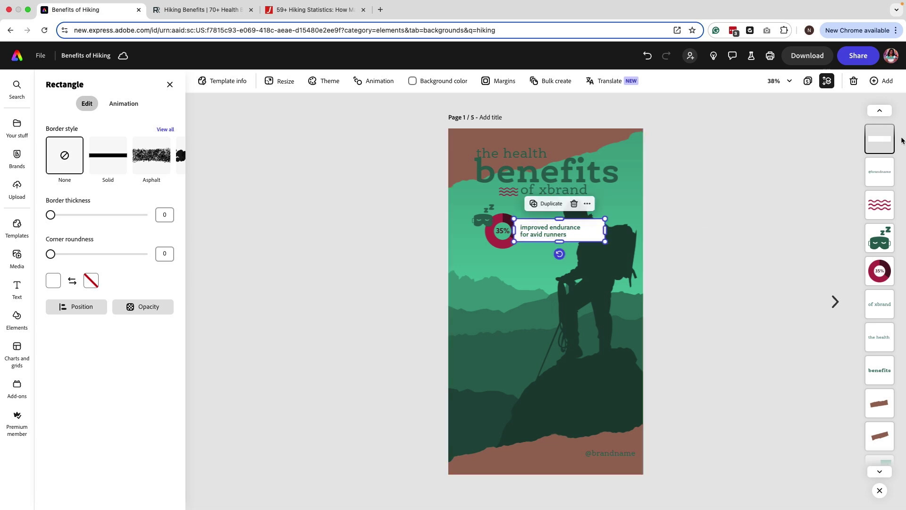
{"action": "left_click_drag", "start_coordinate": [874, 143], "coordinate": [878, 365]}
{"action": "left_click", "coordinate": [545, 229]}
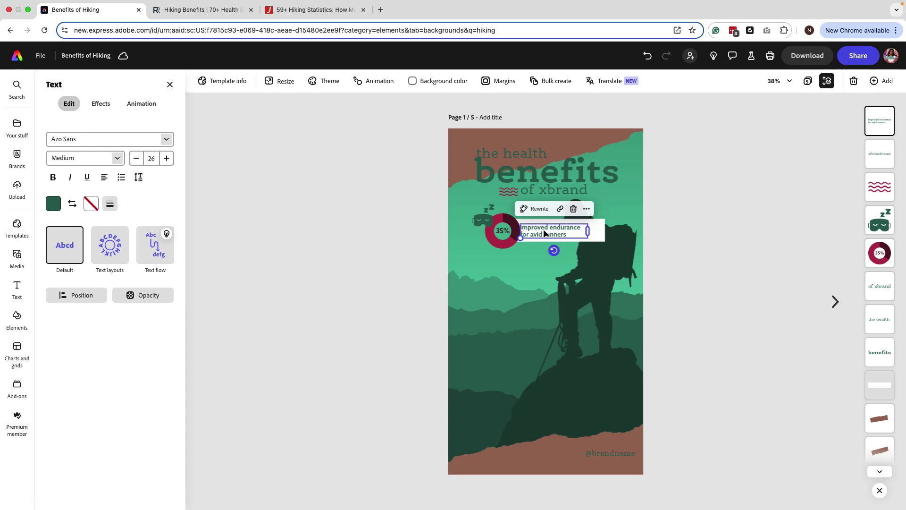
{"action": "left_click", "coordinate": [596, 227]}
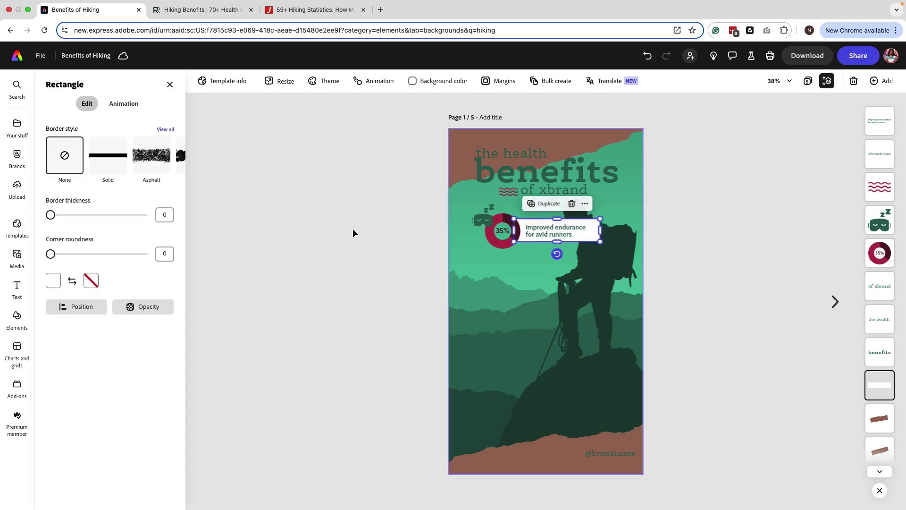
{"action": "left_click_drag", "start_coordinate": [50, 254], "coordinate": [85, 257]}
{"action": "left_click", "coordinate": [321, 246]}
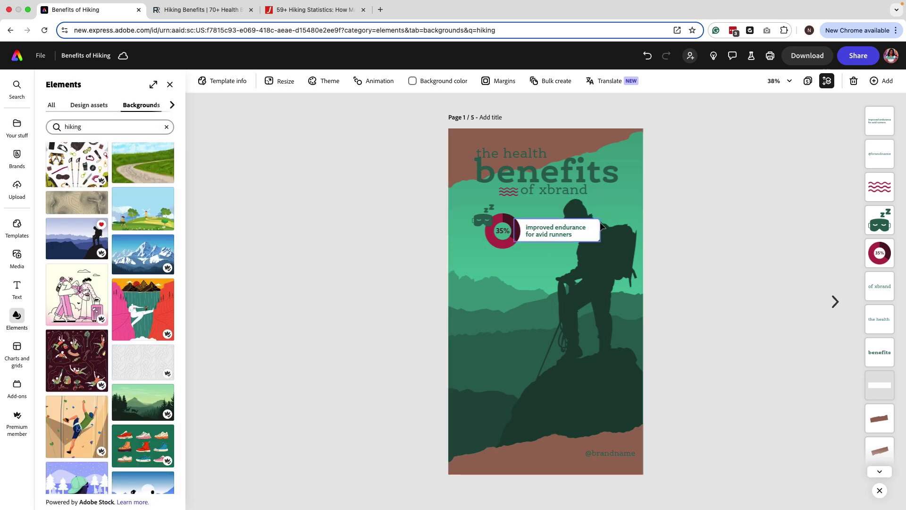
Search Elements icons for 'running' and place the running-figure icon beside the 35% chart
{"action": "left_click", "coordinate": [488, 214]}
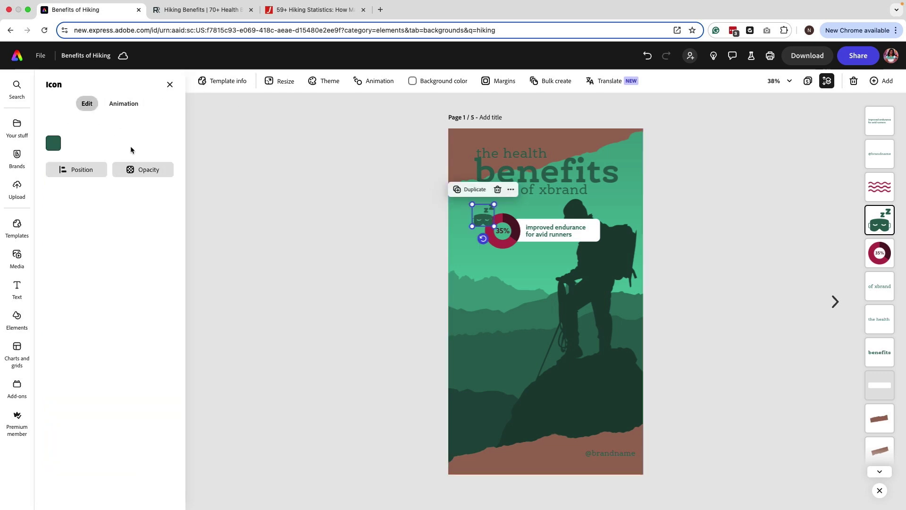
{"action": "left_click", "coordinate": [294, 179]}
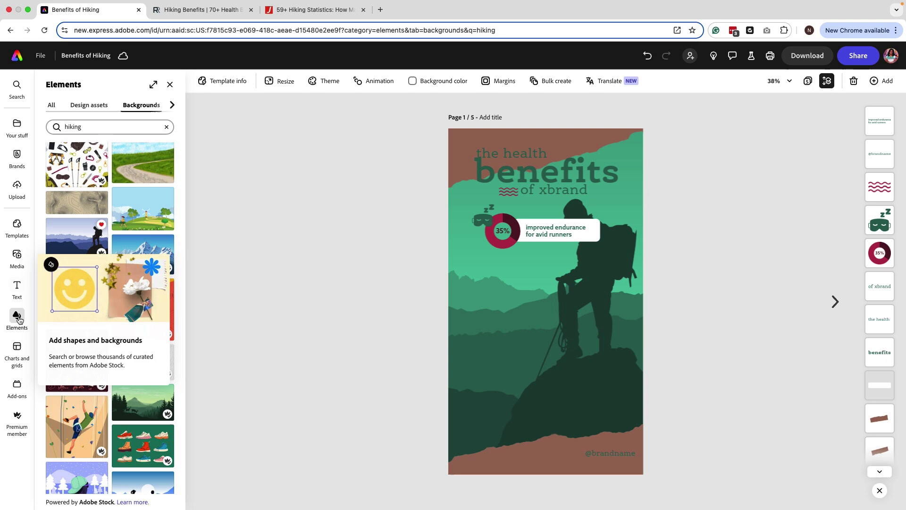
{"action": "left_click", "coordinate": [153, 125]}
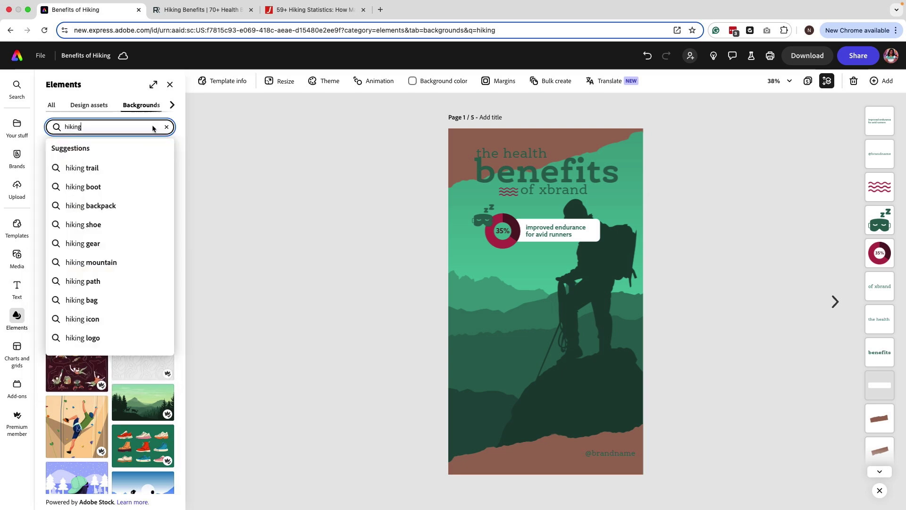
{"action": "key", "text": "super+a"}
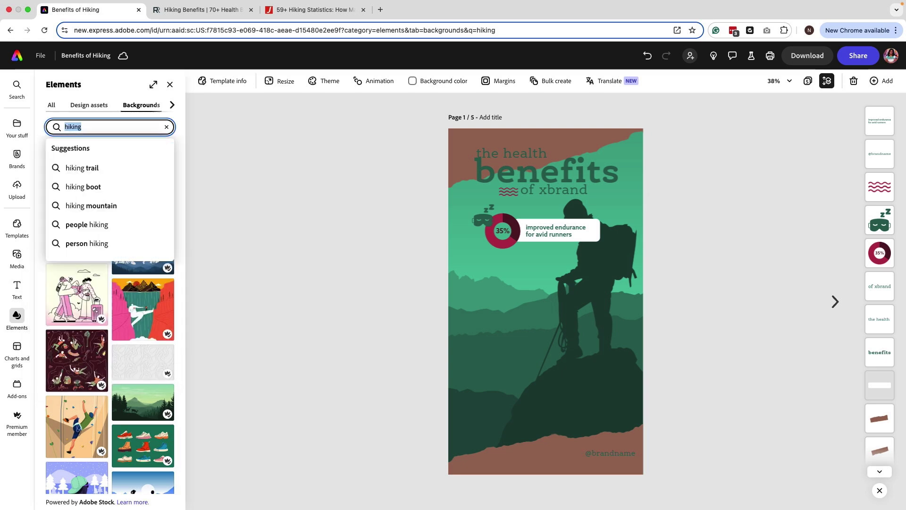
{"action": "type", "text": "running"}
{"action": "key", "text": "Return"}
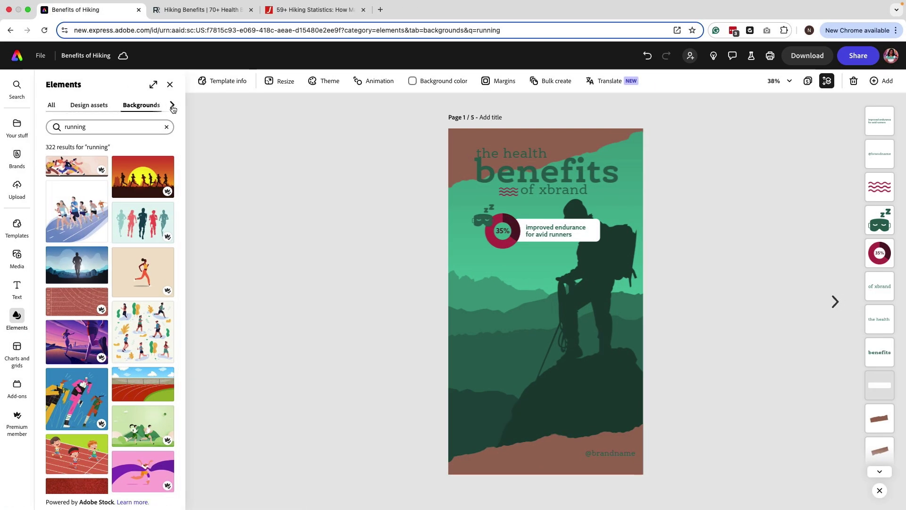
{"action": "left_click", "coordinate": [172, 106]}
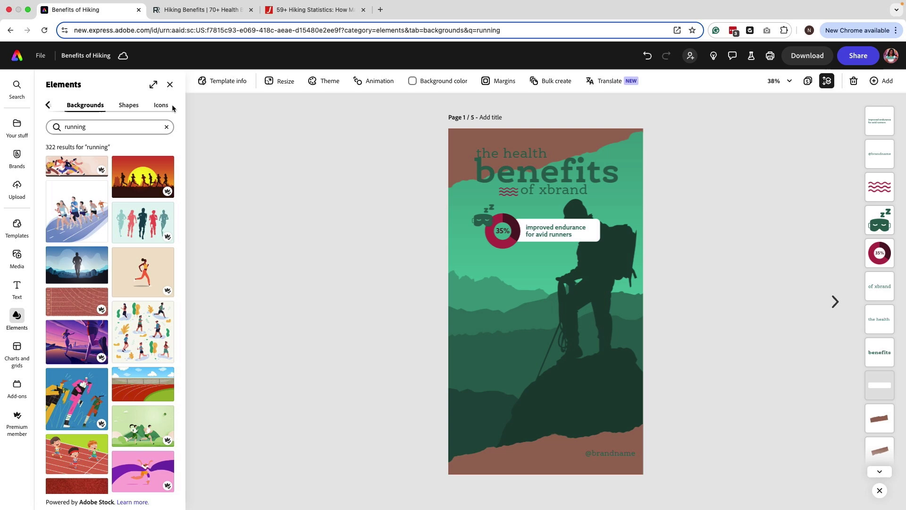
{"action": "left_click", "coordinate": [159, 105]}
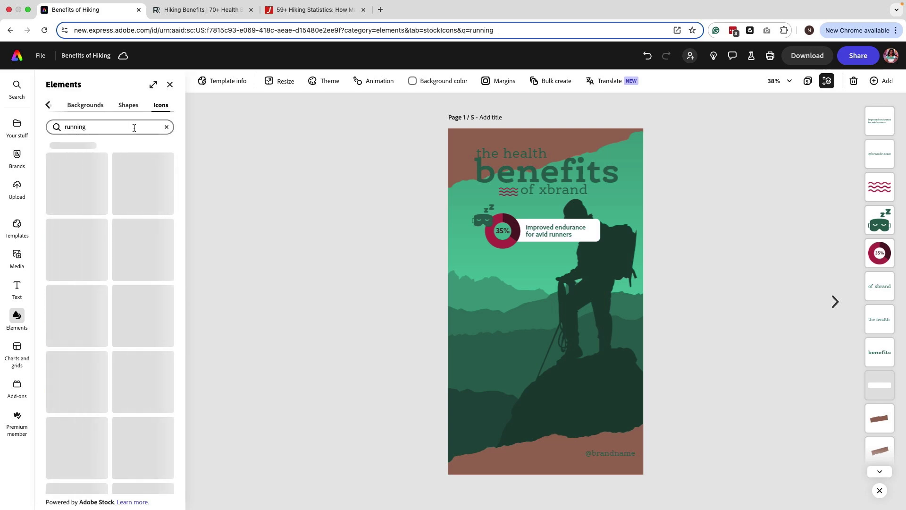
{"action": "left_click", "coordinate": [77, 253]}
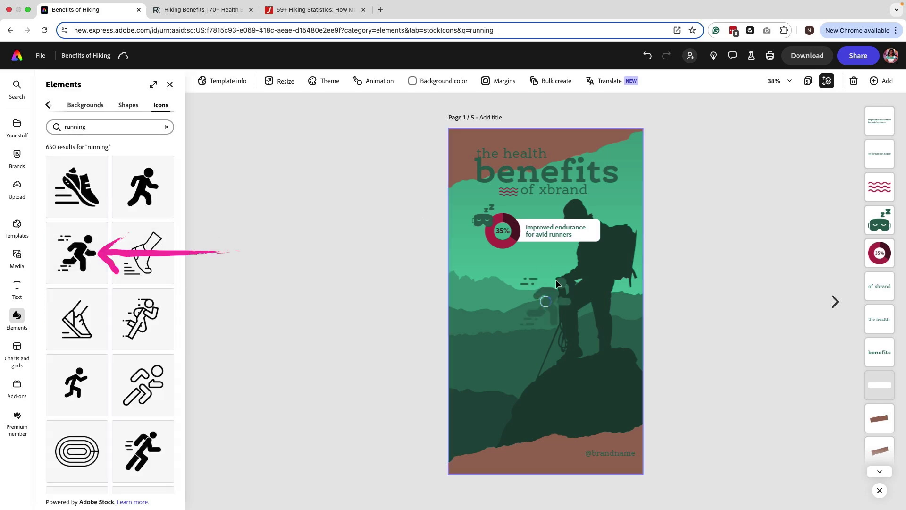
{"action": "left_click_drag", "start_coordinate": [551, 293], "coordinate": [482, 227]}
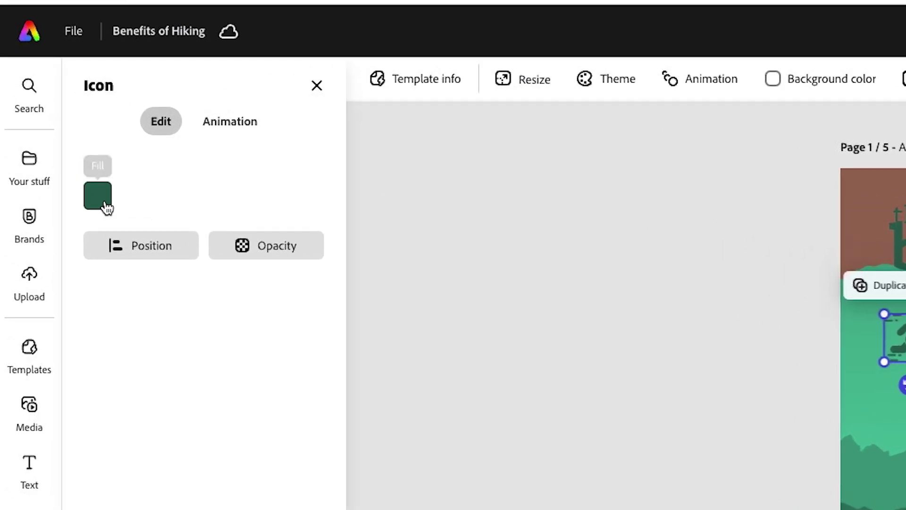
Recolour the running icon light mint and shrink it slightly
{"action": "left_click", "coordinate": [56, 147]}
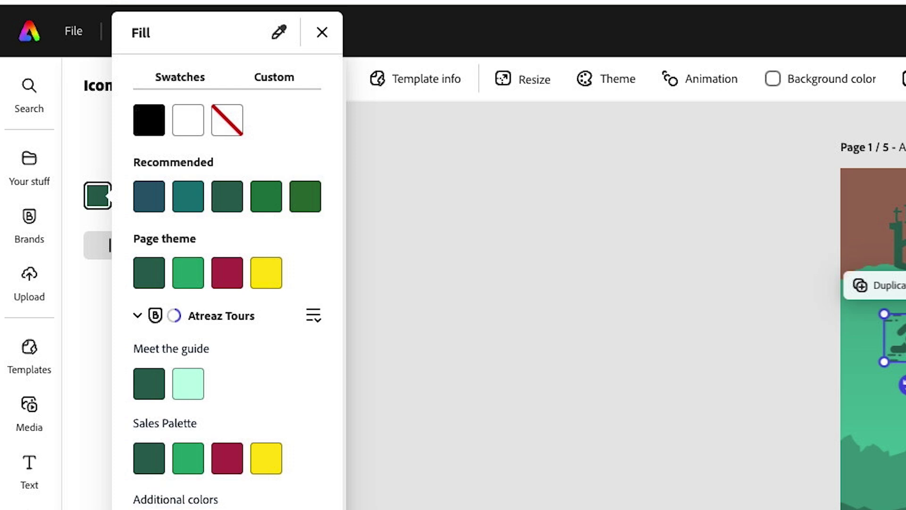
{"action": "left_click", "coordinate": [80, 323]}
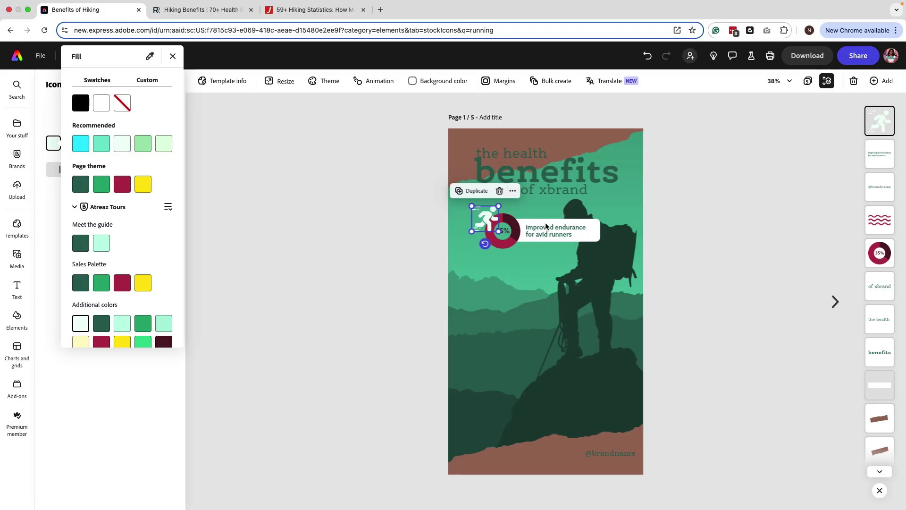
{"action": "left_click_drag", "start_coordinate": [499, 208], "coordinate": [496, 210]}
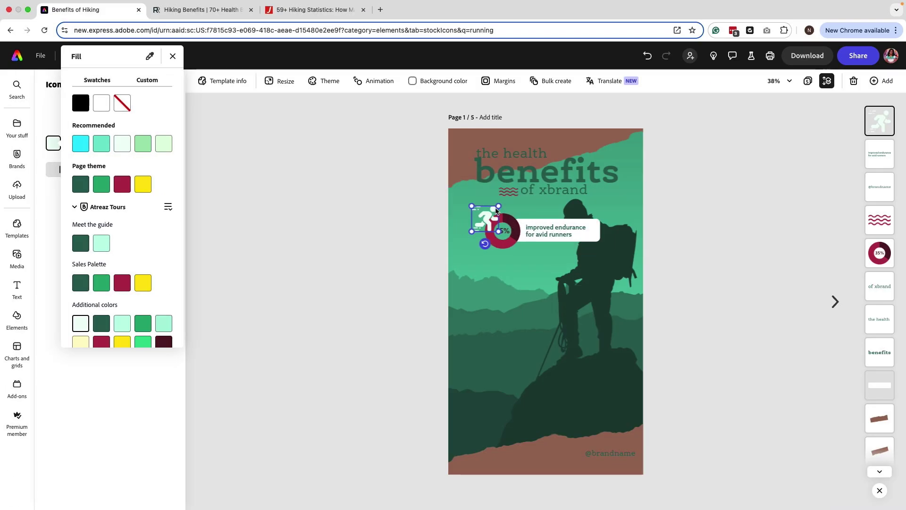
{"action": "left_click", "coordinate": [407, 221]}
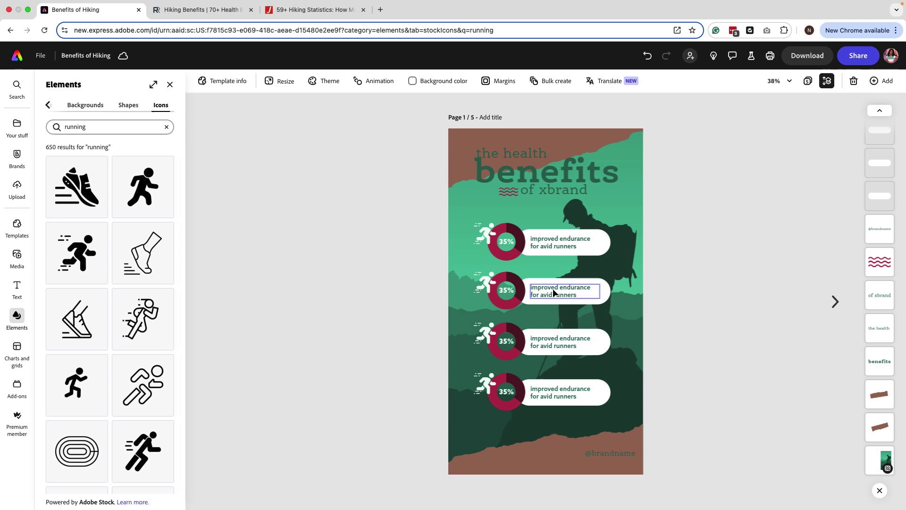
Edit the second row's 35% donut chart value and its benefit text
{"action": "left_click", "coordinate": [516, 288]}
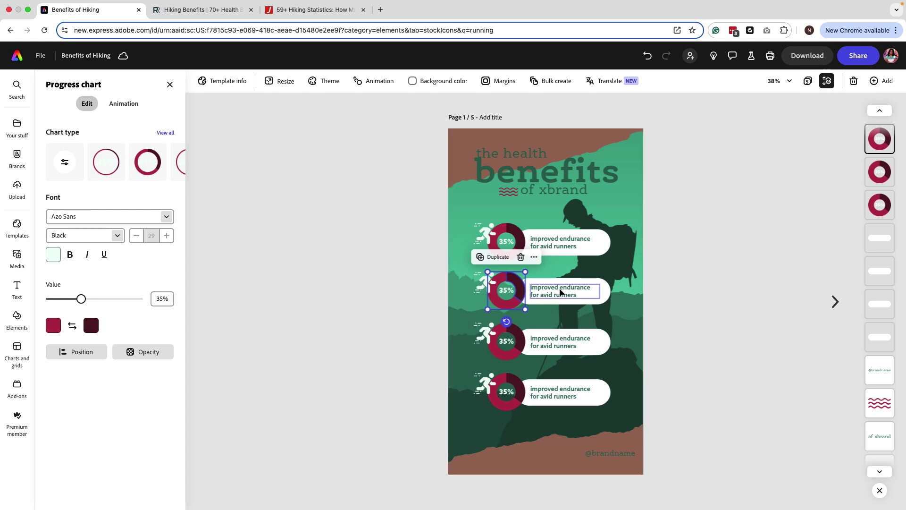
{"action": "left_click", "coordinate": [161, 299]}
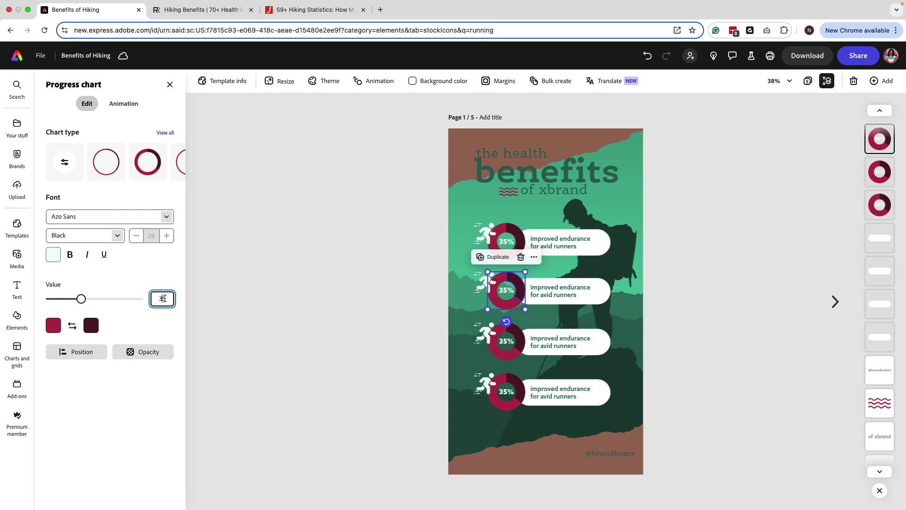
{"action": "double_click", "coordinate": [163, 298]}
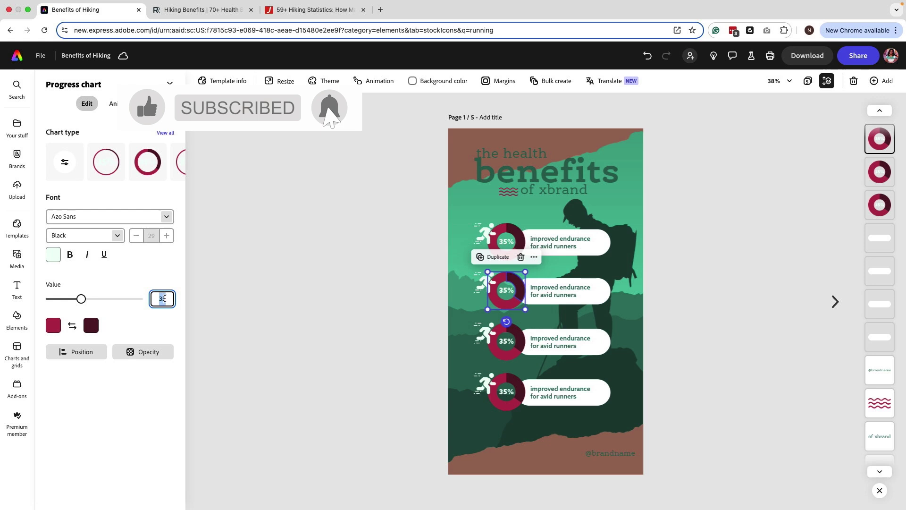
{"action": "left_click", "coordinate": [580, 296]}
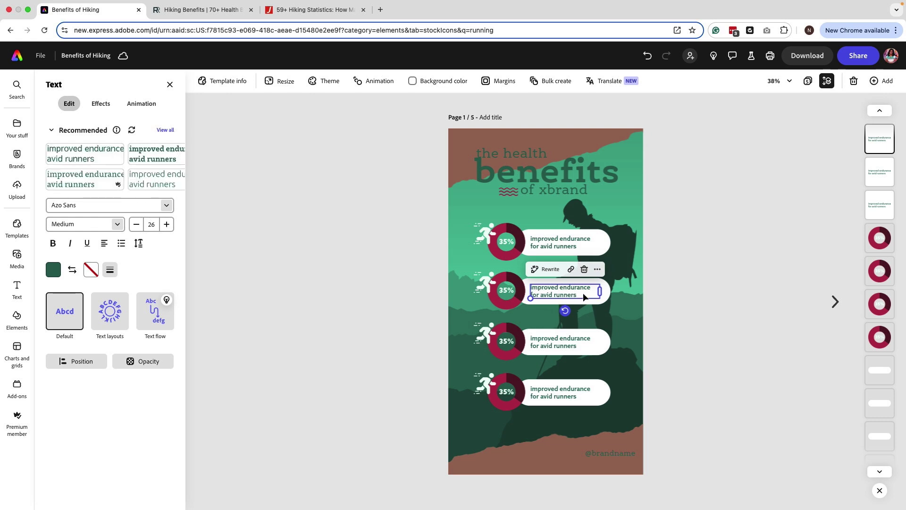
{"action": "left_click", "coordinate": [498, 280]}
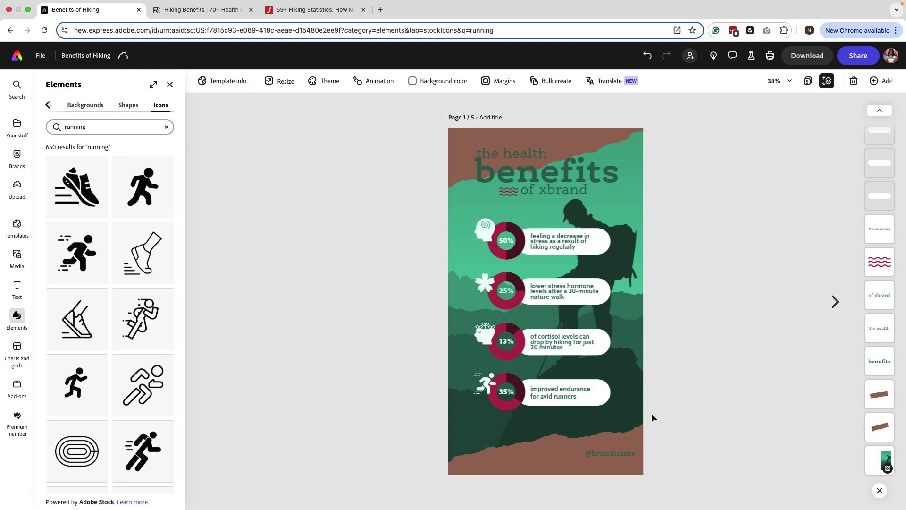
Give the torn bottom strip a custom brand-yellow duotone with shadows and highlights swapped
{"action": "left_click", "coordinate": [543, 461]}
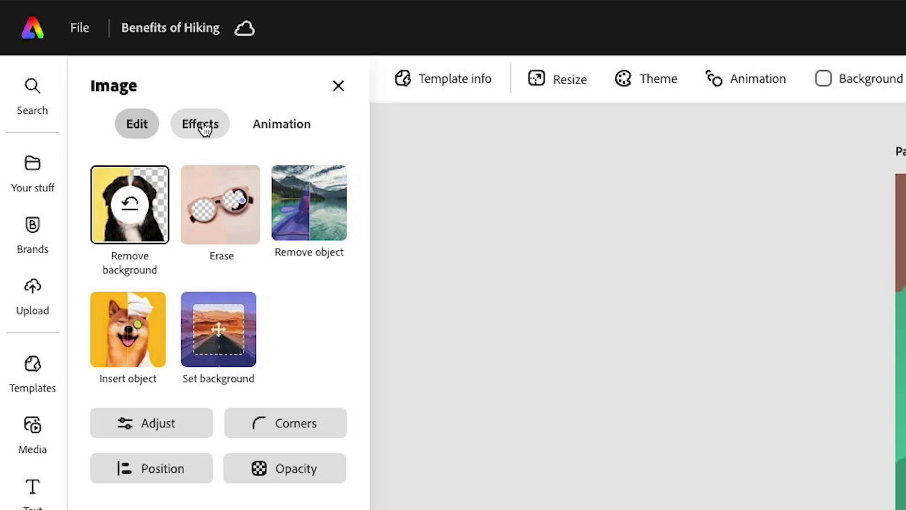
{"action": "left_click", "coordinate": [100, 103]}
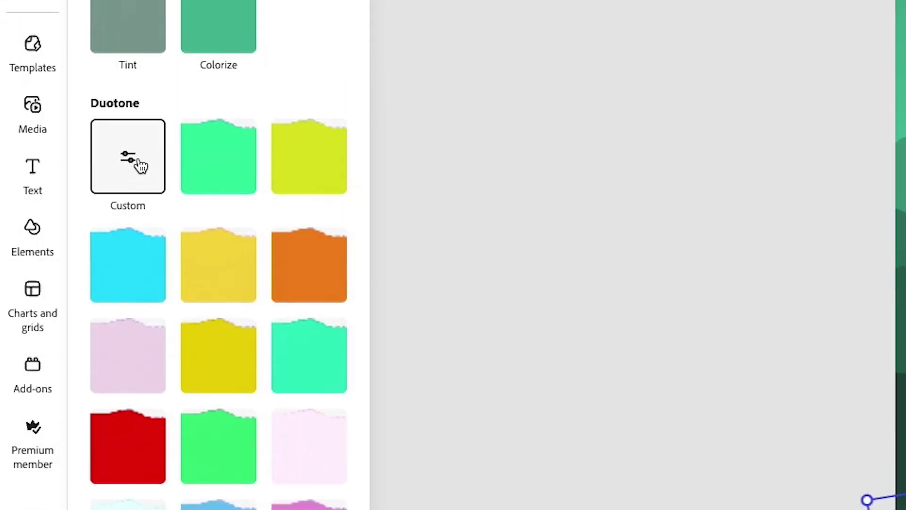
{"action": "left_click", "coordinate": [139, 163]}
{"action": "scroll", "coordinate": [283, 269], "scroll_direction": "down", "scroll_amount": 3}
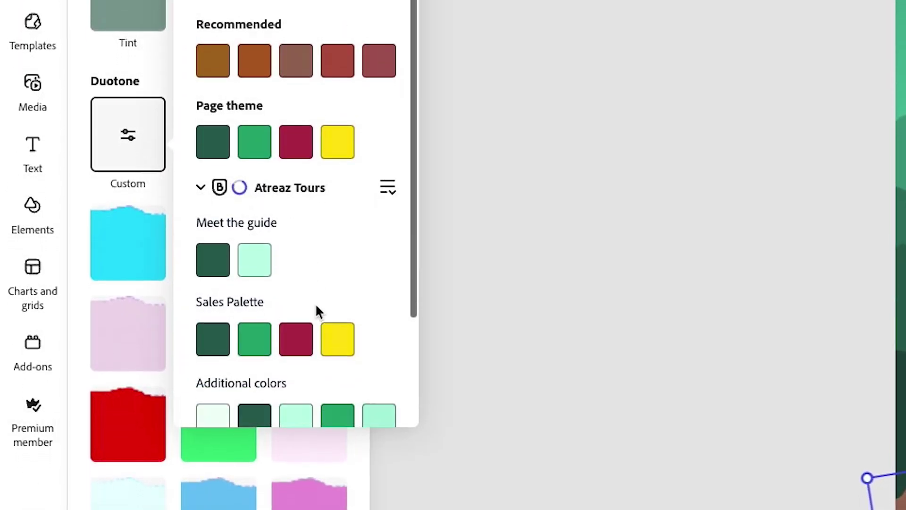
{"action": "left_click", "coordinate": [340, 338]}
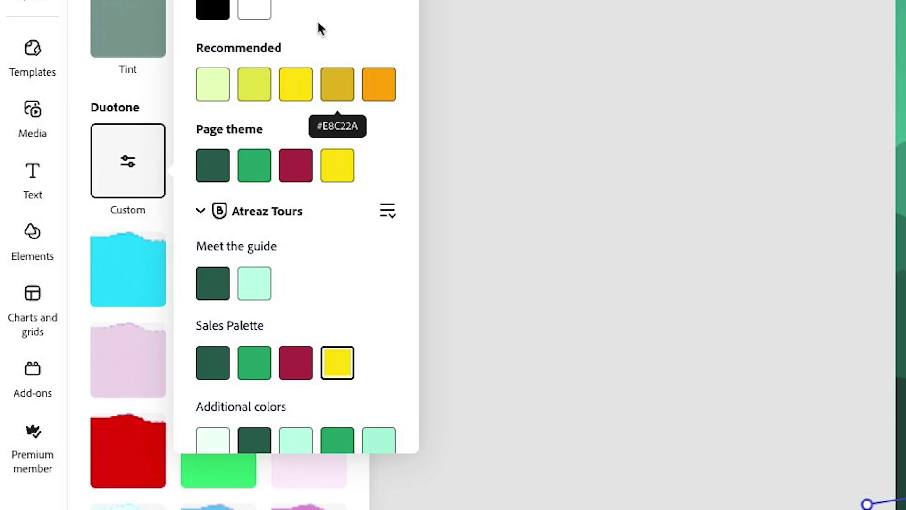
{"action": "left_click", "coordinate": [296, 118]}
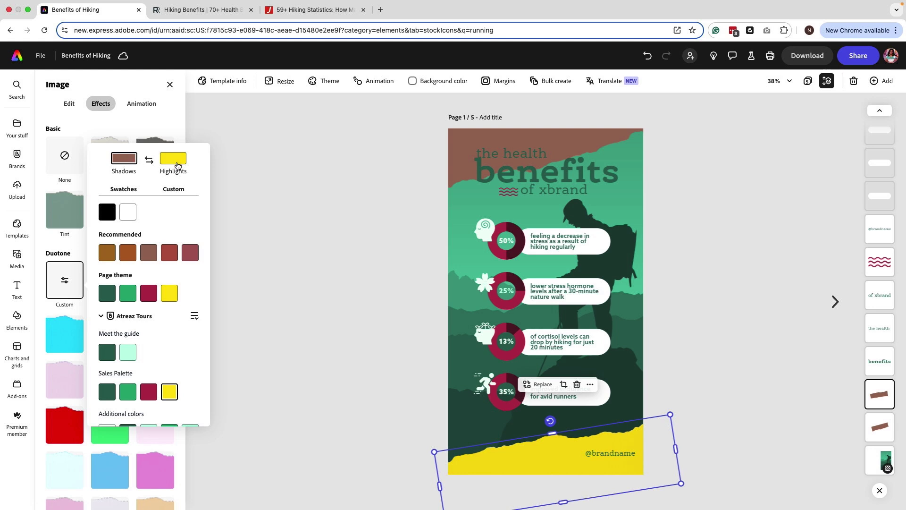
{"action": "left_click", "coordinate": [323, 167]}
{"action": "left_click", "coordinate": [731, 353]}
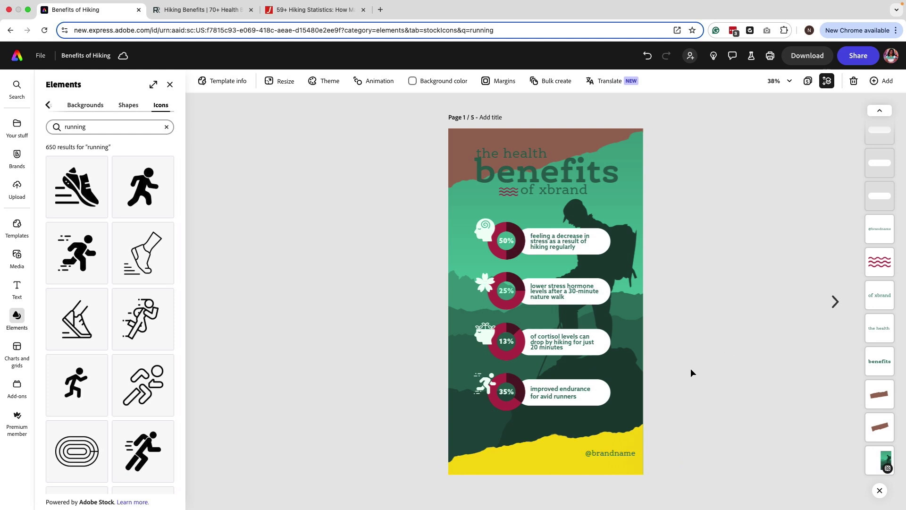
Delete the top brown strip and move the yellow strip up over the title area
{"action": "left_click", "coordinate": [604, 139]}
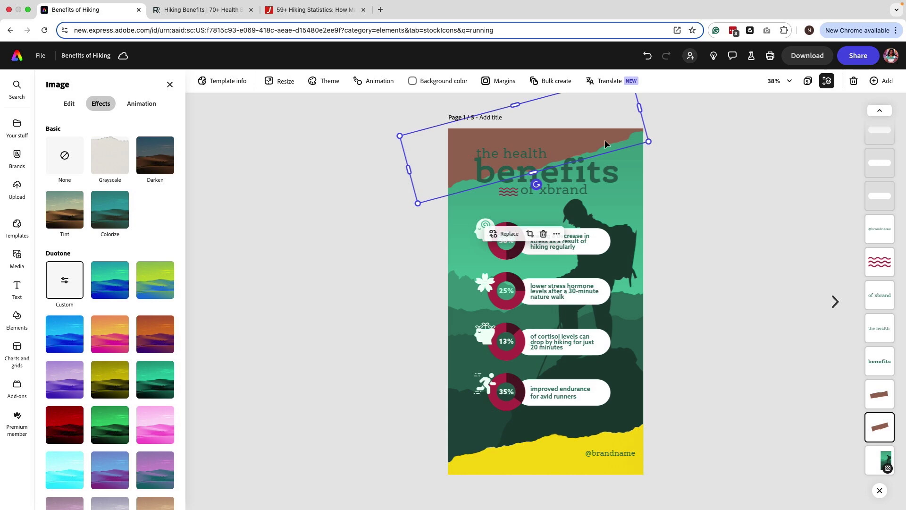
{"action": "key", "text": "Delete"}
{"action": "left_click", "coordinate": [557, 461]}
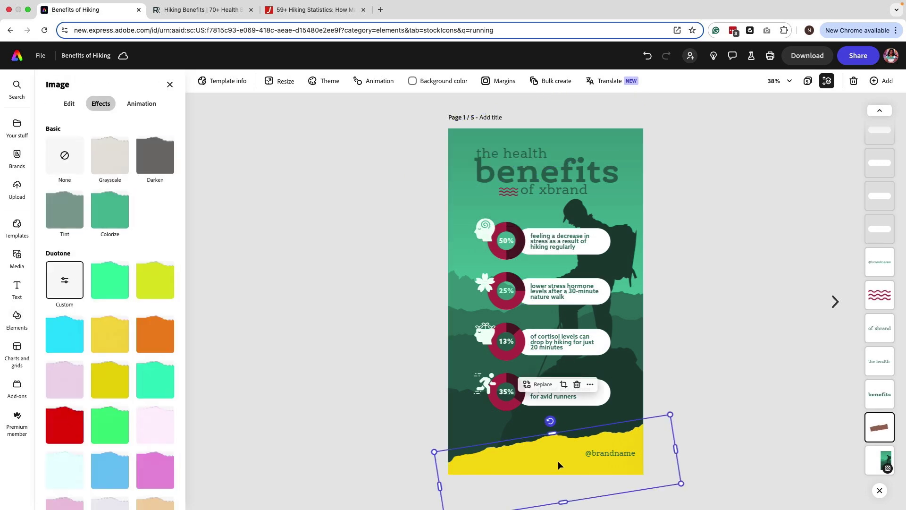
{"action": "left_click_drag", "start_coordinate": [558, 460], "coordinate": [550, 208]}
{"action": "left_click_drag", "start_coordinate": [565, 259], "coordinate": [566, 273]}
{"action": "left_click_drag", "start_coordinate": [629, 212], "coordinate": [621, 163]}
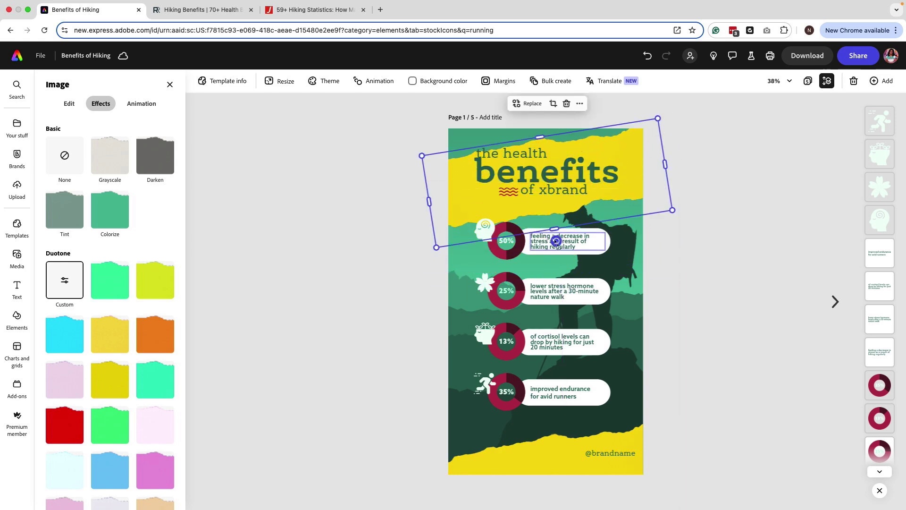
Rotate the yellow strip level and shrink it to fit behind the heading
{"action": "left_click_drag", "start_coordinate": [555, 241], "coordinate": [550, 251]}
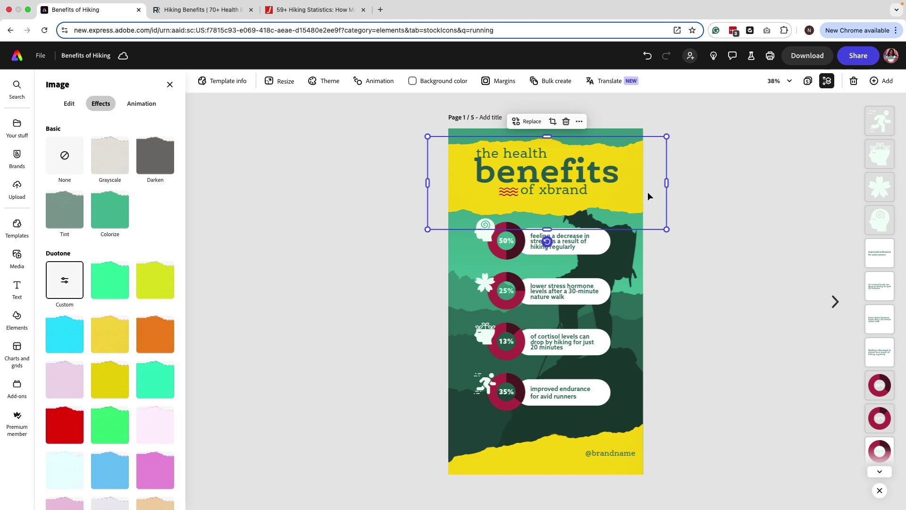
{"action": "left_click_drag", "start_coordinate": [666, 137], "coordinate": [655, 147]}
{"action": "left_click_drag", "start_coordinate": [428, 228], "coordinate": [437, 216]}
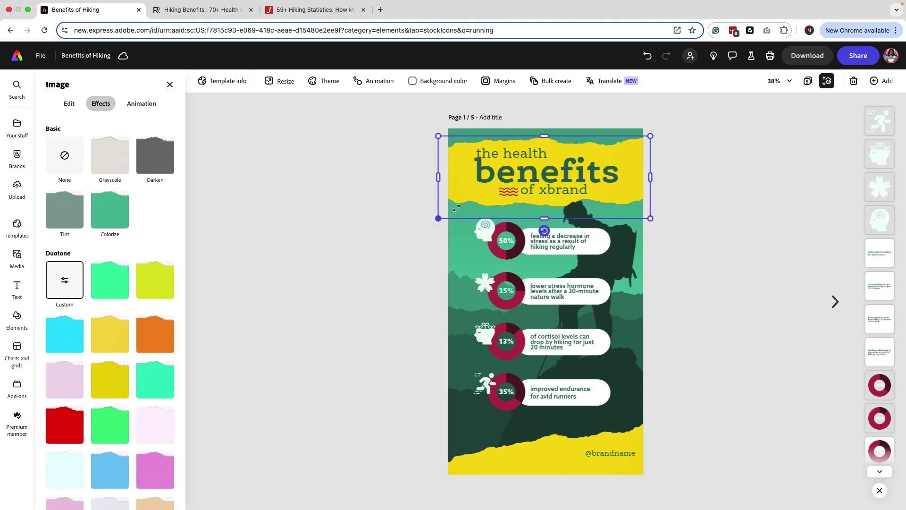
{"action": "left_click_drag", "start_coordinate": [643, 156], "coordinate": [641, 157]}
{"action": "left_click", "coordinate": [536, 191]}
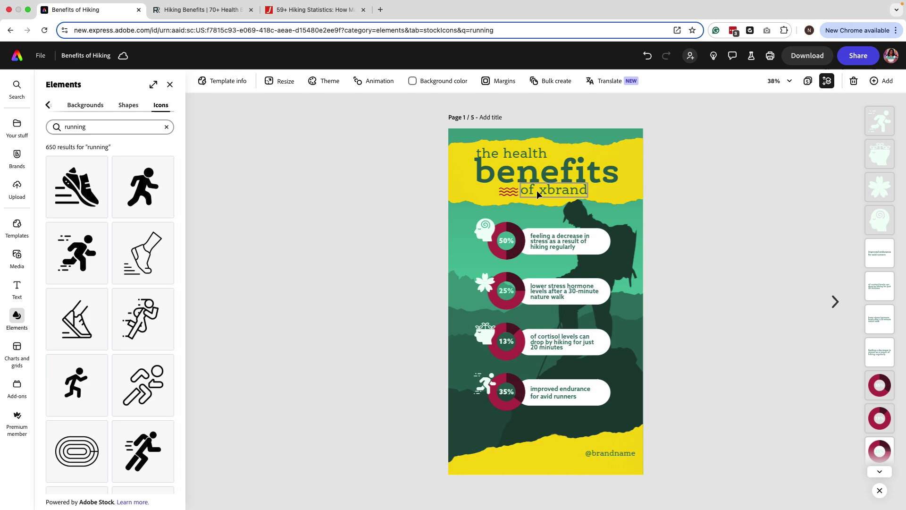
Delete 'the health' and 'of xbrand', and set 'benefits' in a heavy all-caps Adobe Express font
{"action": "left_click", "coordinate": [516, 190]}
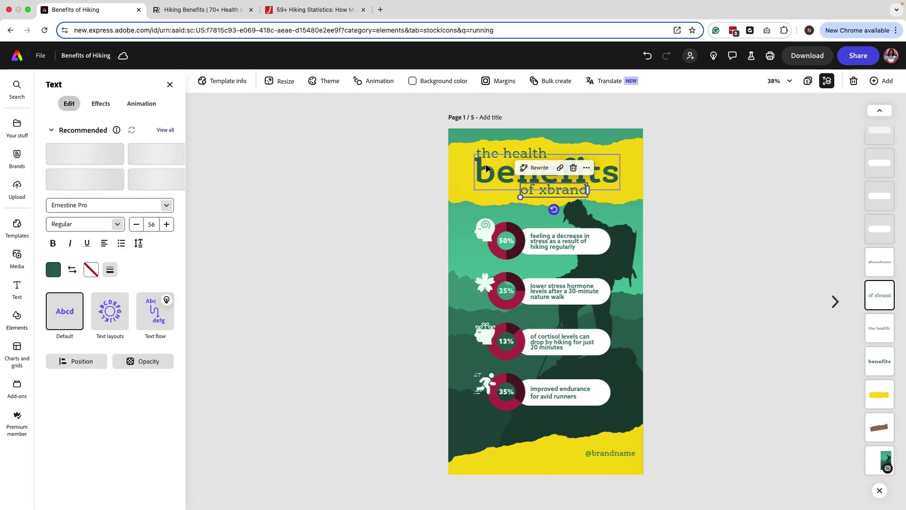
{"action": "left_click", "coordinate": [519, 153], "text": "shift"}
{"action": "key", "text": "Delete"}
{"action": "left_click", "coordinate": [564, 173]}
{"action": "left_click", "coordinate": [113, 224]}
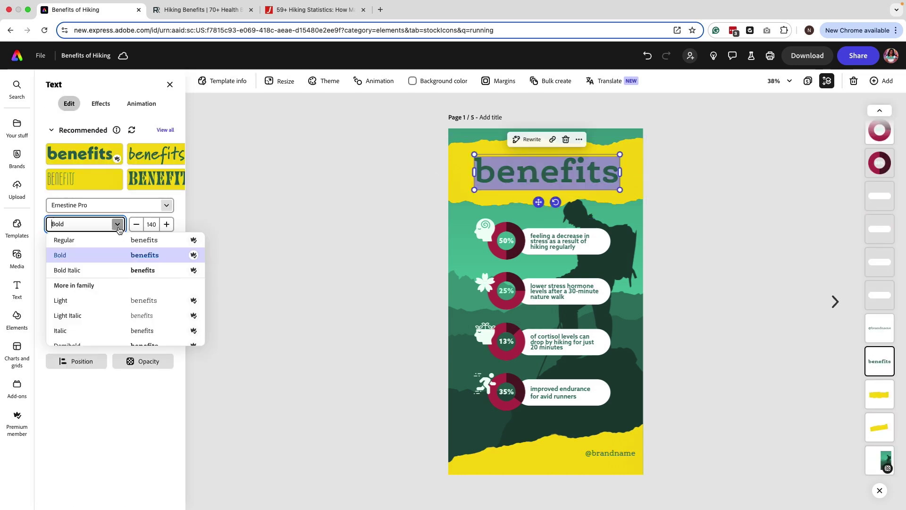
{"action": "left_click", "coordinate": [166, 205]}
{"action": "left_click", "coordinate": [93, 235]}
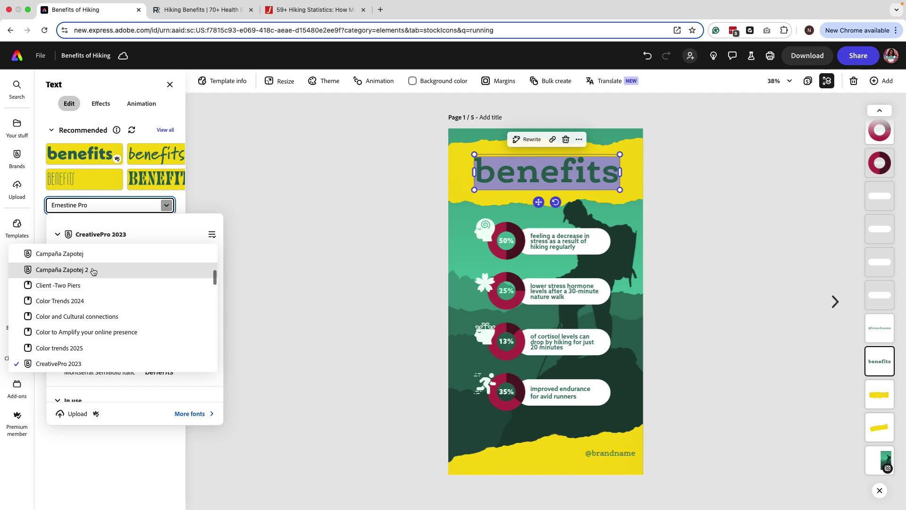
{"action": "left_click", "coordinate": [52, 250]}
{"action": "left_click", "coordinate": [94, 234]}
{"action": "left_click", "coordinate": [58, 311]}
{"action": "left_click", "coordinate": [76, 222]}
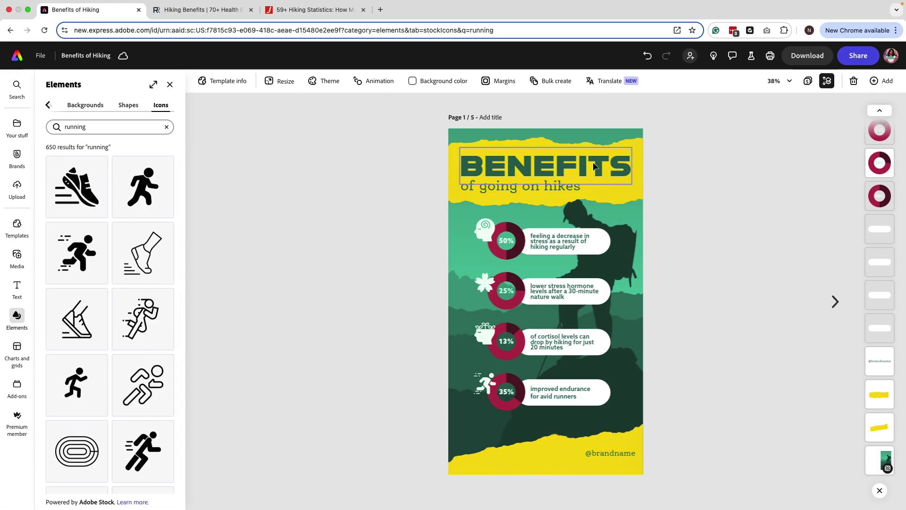
{"action": "left_click", "coordinate": [624, 454]}
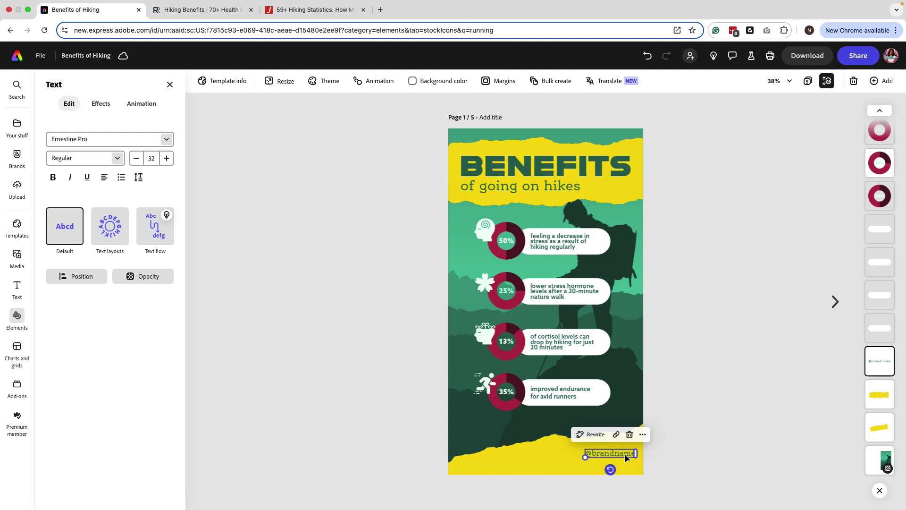
{"action": "key", "text": "Delete"}
{"action": "left_click", "coordinate": [612, 456]}
{"action": "mouse_move", "coordinate": [613, 455]}
{"action": "left_mouse_down"}
{"action": "mouse_move", "coordinate": [613, 437]}
{"action": "mouse_move", "coordinate": [613, 453]}
{"action": "left_mouse_up"}
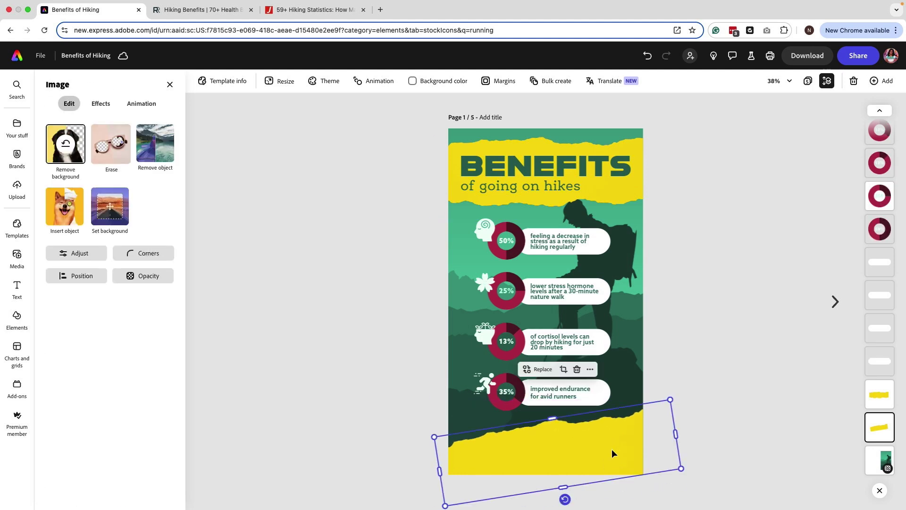
{"action": "left_click_drag", "start_coordinate": [567, 489], "coordinate": [566, 490]}
{"action": "left_click", "coordinate": [711, 357]}
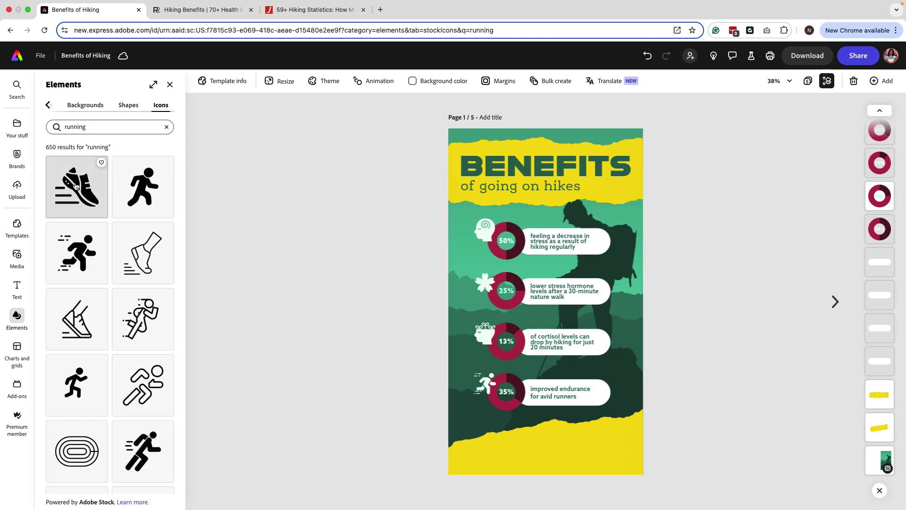
Add the full-colour Atreaz Tours logo and shrink it into the footer's lower right
{"action": "left_click", "coordinate": [21, 158]}
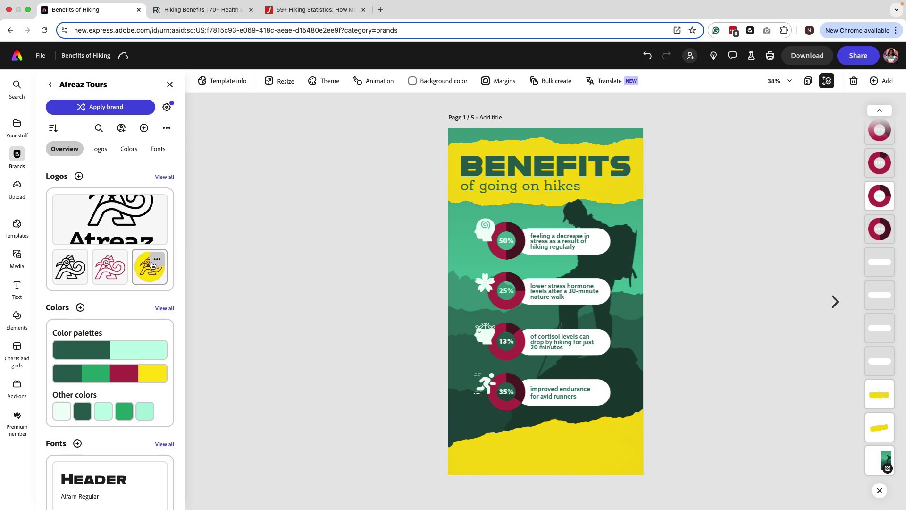
{"action": "left_click", "coordinate": [164, 176]}
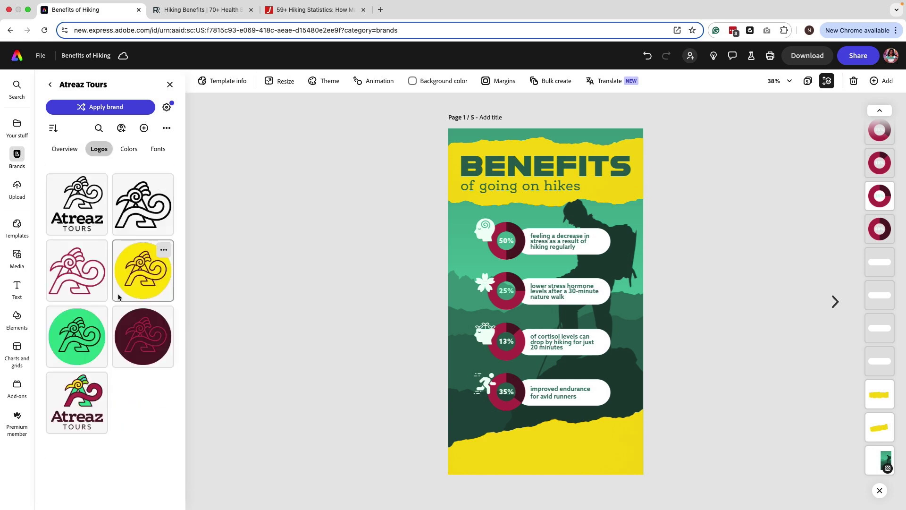
{"action": "left_click", "coordinate": [76, 402]}
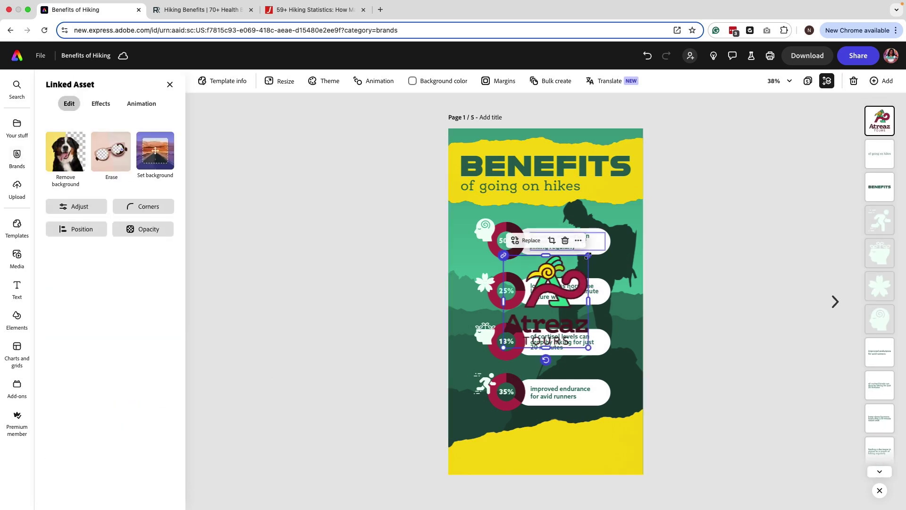
{"action": "left_click_drag", "start_coordinate": [588, 255], "coordinate": [614, 441]}
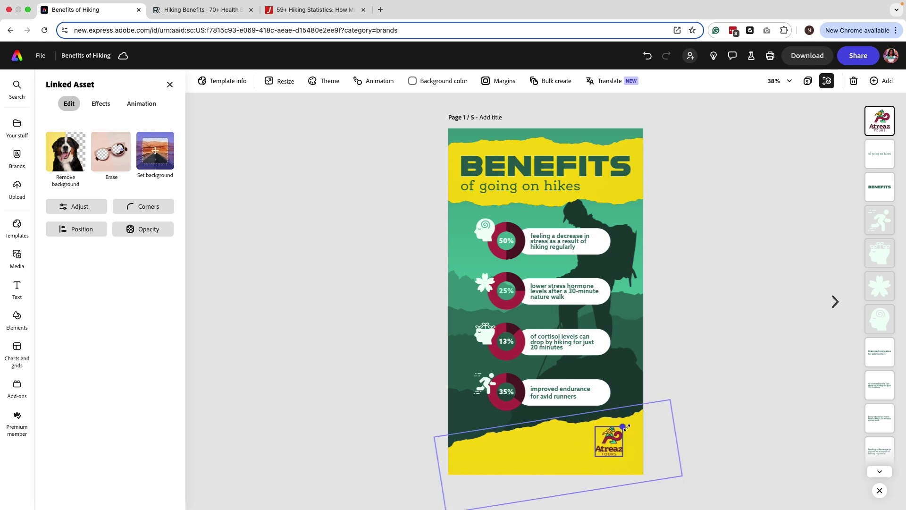
{"action": "key", "text": "Escape"}
Add a new text box at the footer's lower left with an 11-point size
{"action": "left_click", "coordinate": [17, 288]}
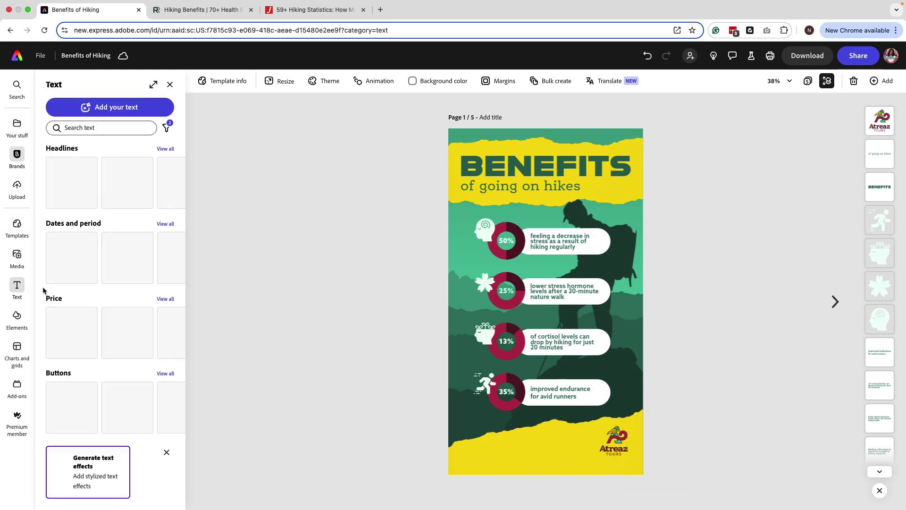
{"action": "left_click", "coordinate": [111, 107]}
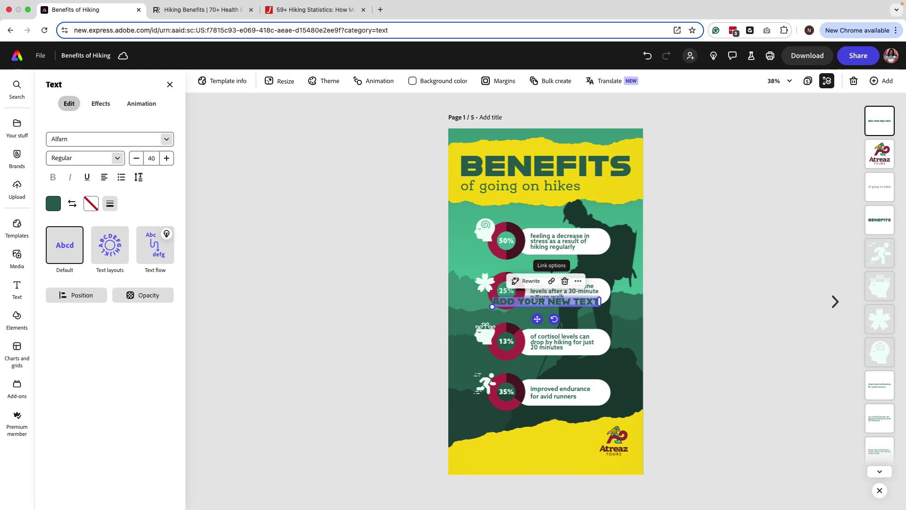
{"action": "left_click_drag", "start_coordinate": [538, 317], "coordinate": [518, 469]}
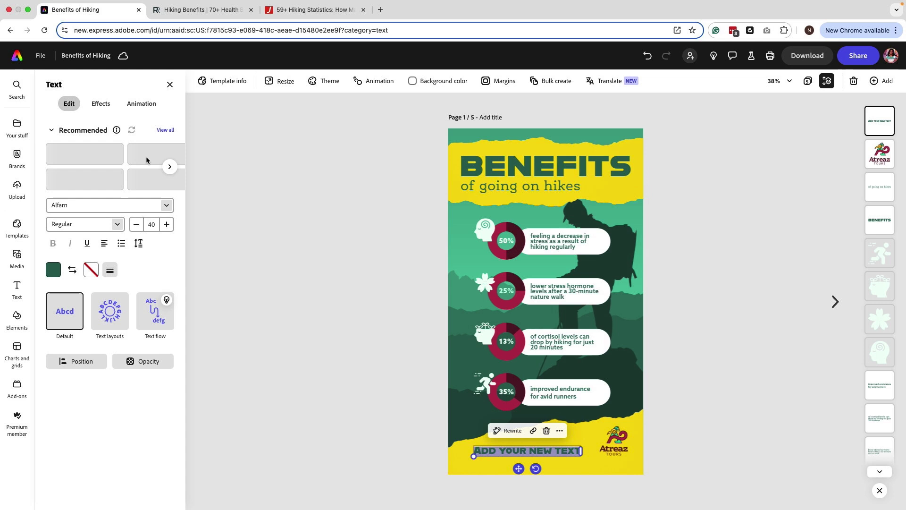
{"action": "left_click", "coordinate": [152, 224]}
{"action": "type", "text": "1"}
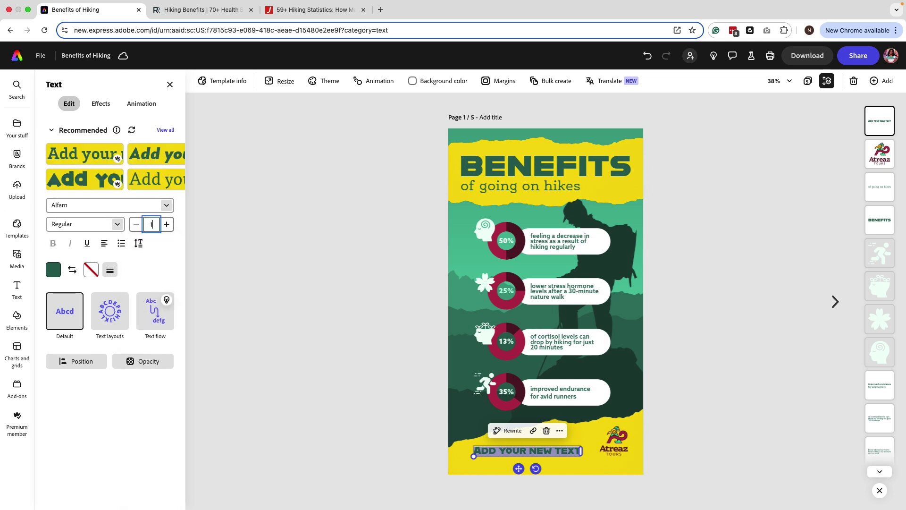
{"action": "type", "text": "1"}
{"action": "key", "text": "Return"}
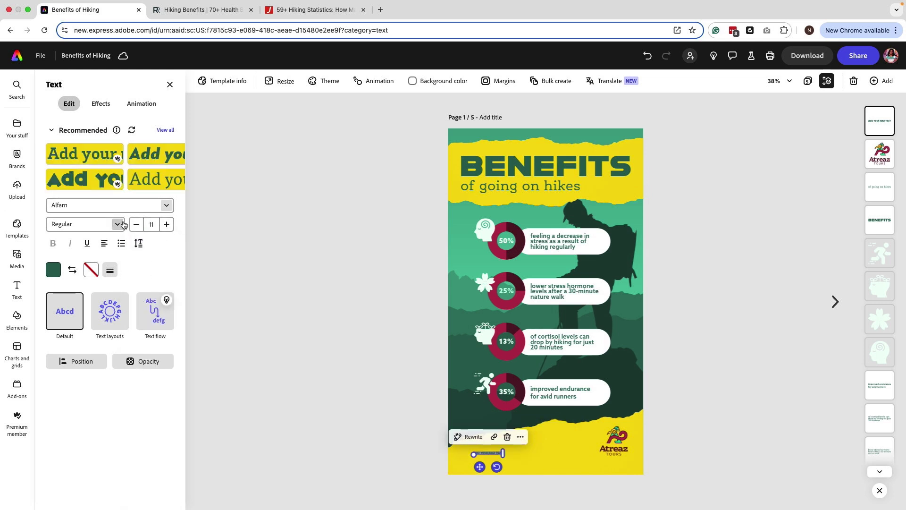
Set the text to Azo Sans Medium from the Atreaz Tours brand fonts and change its colour
{"action": "left_click", "coordinate": [167, 205]}
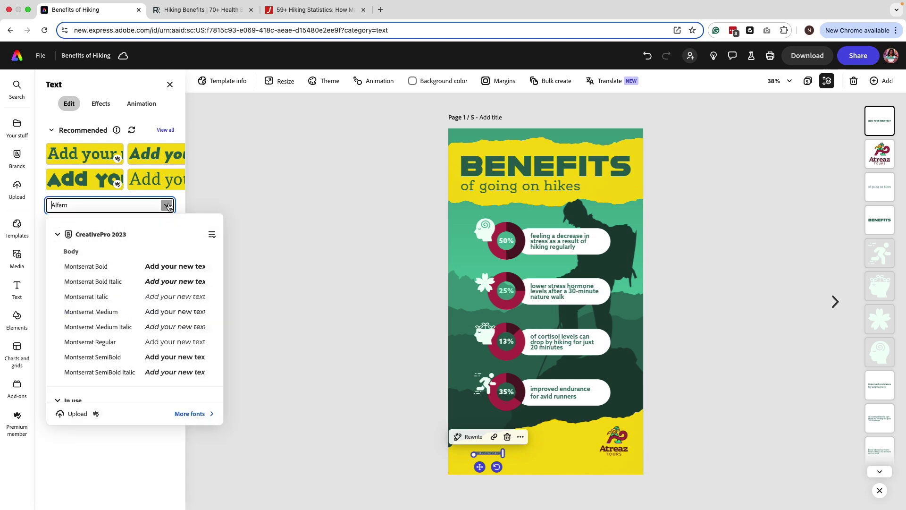
{"action": "left_click", "coordinate": [211, 235]}
{"action": "scroll", "coordinate": [64, 324], "scroll_direction": "up", "scroll_amount": 5}
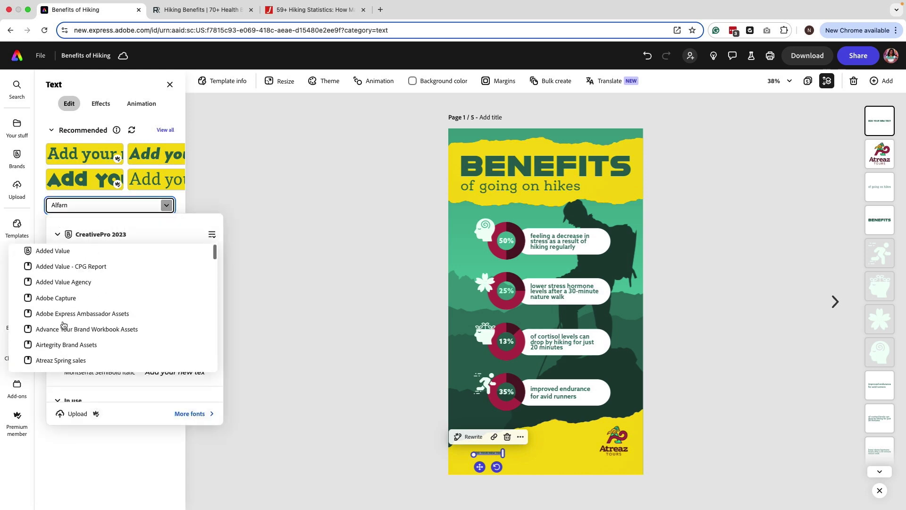
{"action": "scroll", "coordinate": [61, 309], "scroll_direction": "down", "scroll_amount": 3}
{"action": "left_click", "coordinate": [59, 294]}
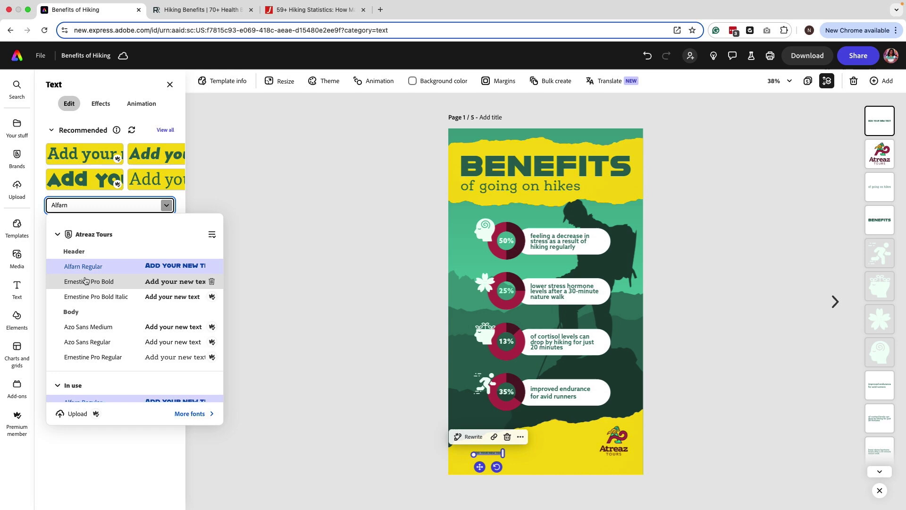
{"action": "left_click", "coordinate": [88, 327]}
{"action": "mouse_move", "coordinate": [155, 311]}
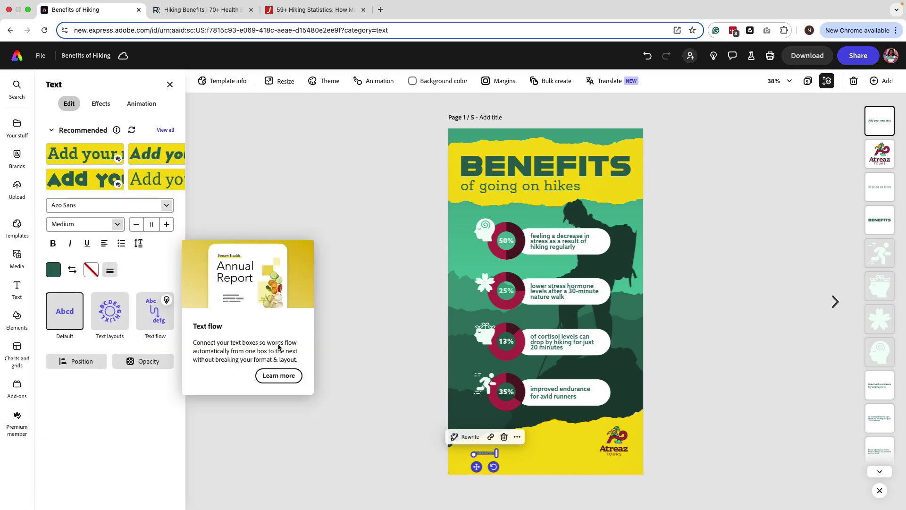
{"action": "left_click", "coordinate": [53, 270]}
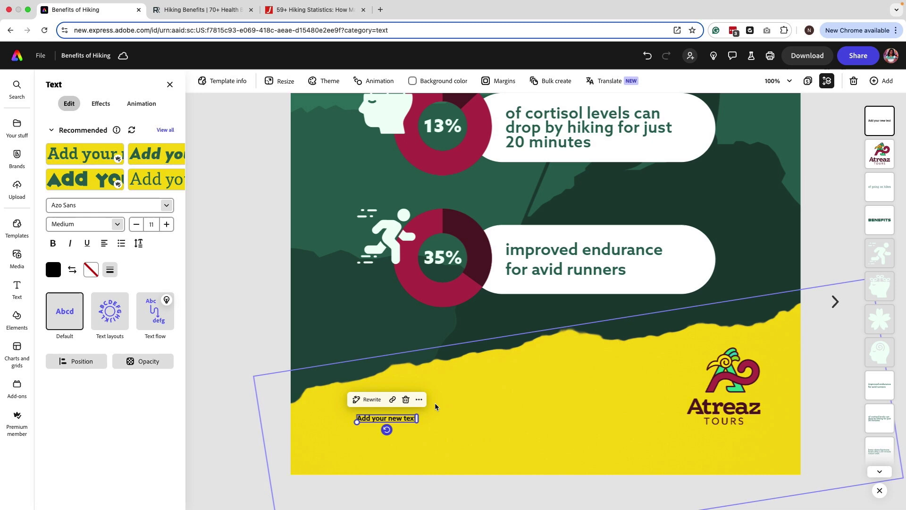
Replace the placeholder with 'Source:' and '1) afdafds' on two lines, nudging the box up-left
{"action": "double_click", "coordinate": [392, 418]}
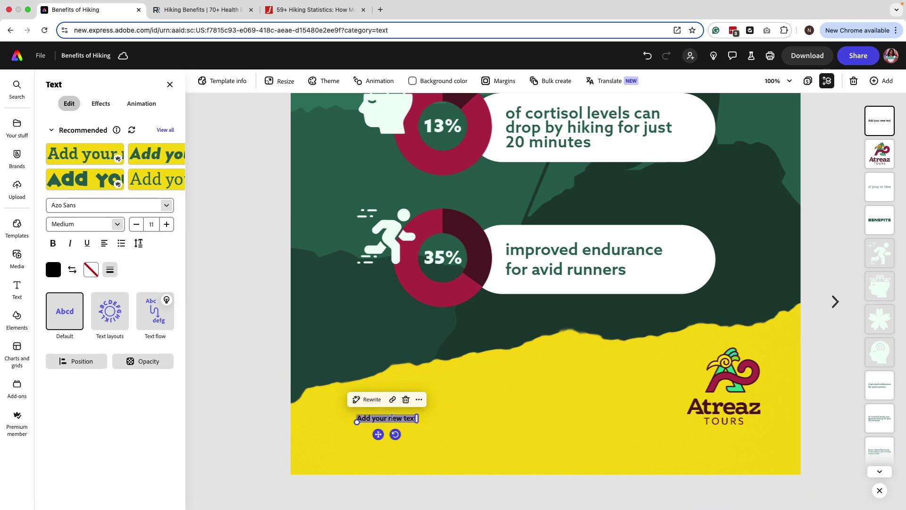
{"action": "type", "text": "Source"}
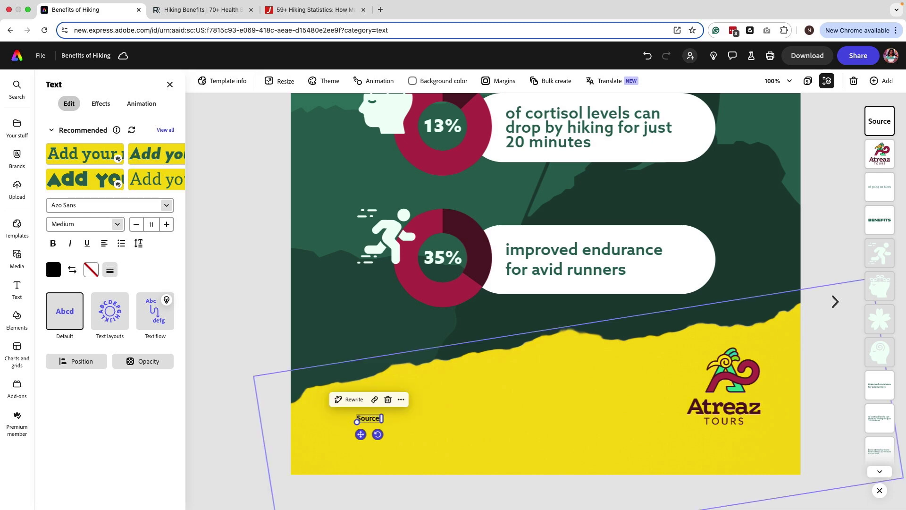
{"action": "type", "text": ":"}
{"action": "key", "text": "Return"}
{"action": "type", "text": "1)"}
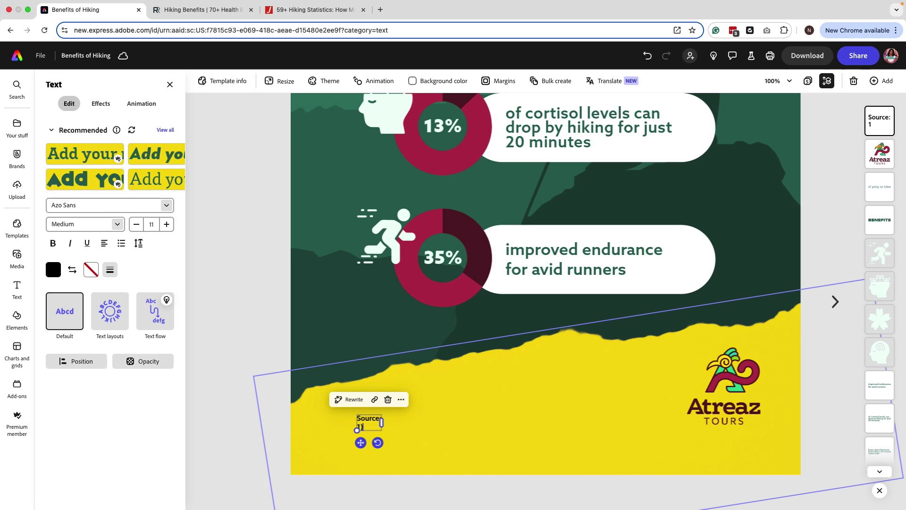
{"action": "type", "text": " afd"}
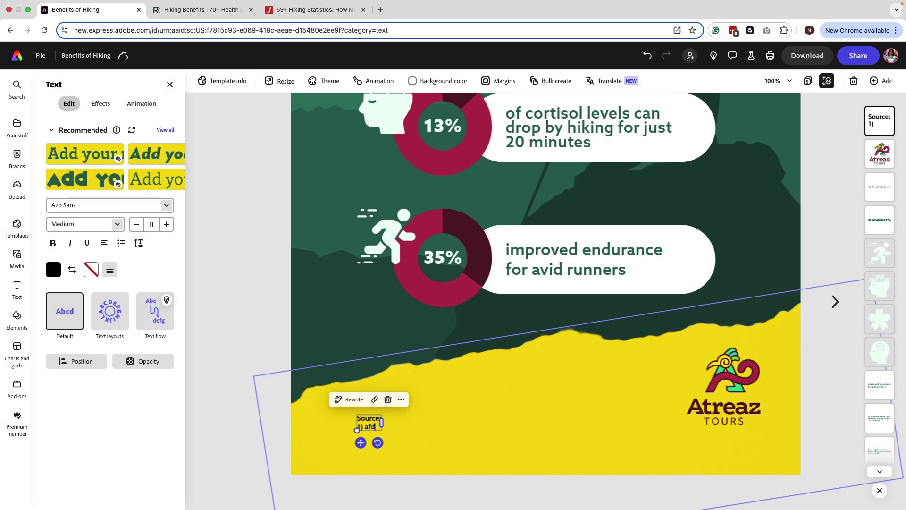
{"action": "type", "text": "afds"}
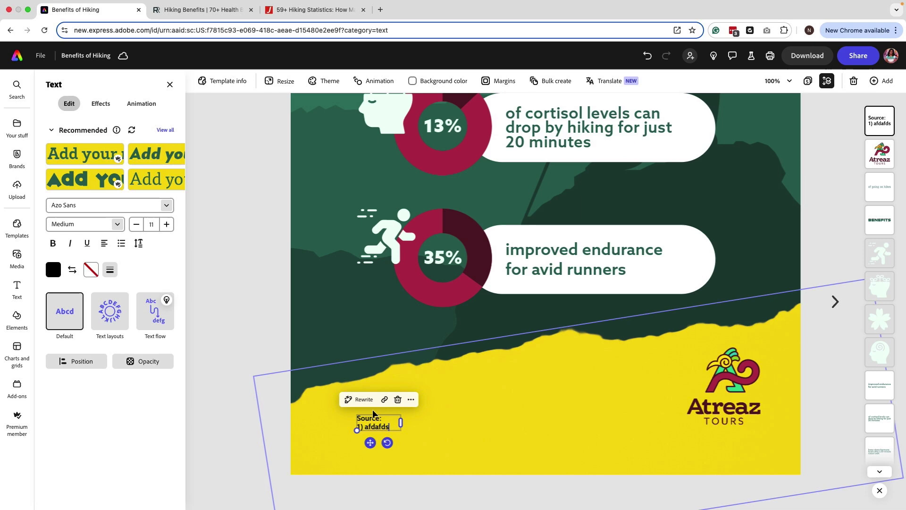
{"action": "mouse_move", "coordinate": [372, 439]}
{"action": "left_mouse_down"}
{"action": "mouse_move", "coordinate": [370, 461]}
{"action": "mouse_move", "coordinate": [367, 429]}
{"action": "left_mouse_up"}
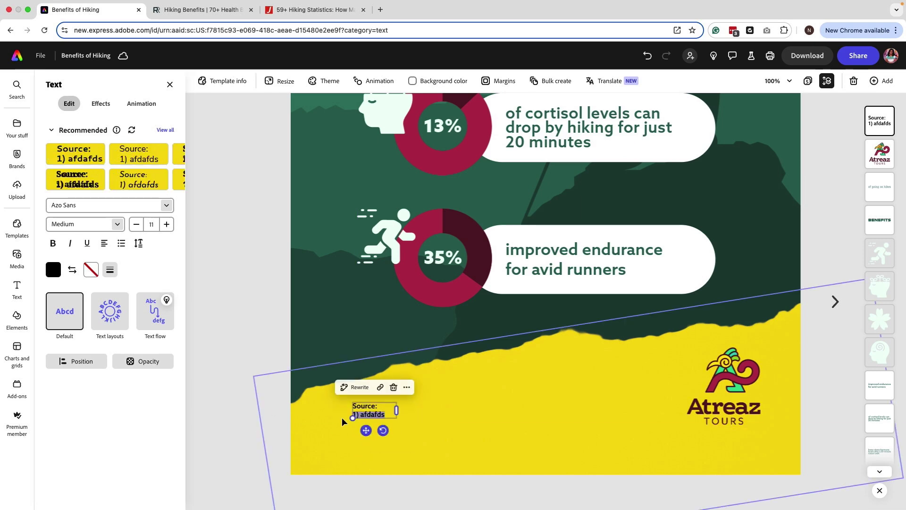
Duplicate the citation as '2) afdafds' and place it under the Source text
{"action": "type", "text": "1) afdafds"}
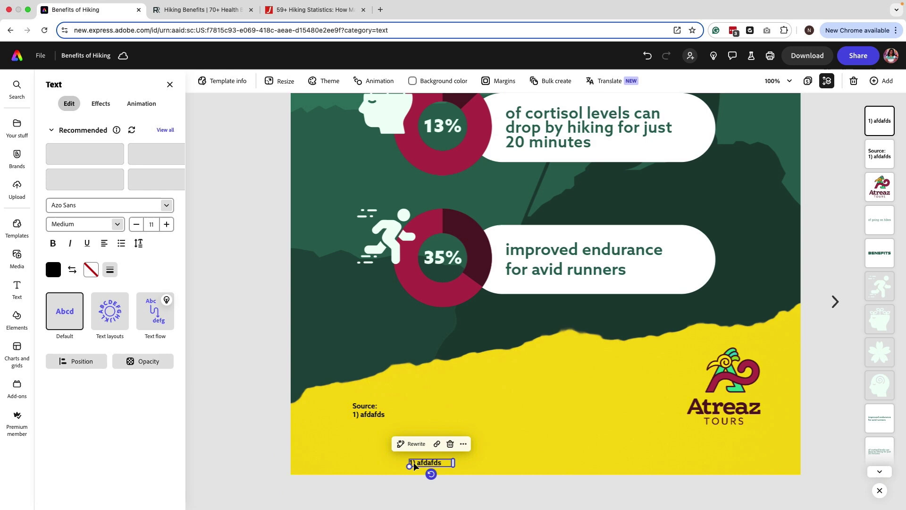
{"action": "type", "text": "2"}
{"action": "left_click_drag", "start_coordinate": [422, 479], "coordinate": [367, 445]}
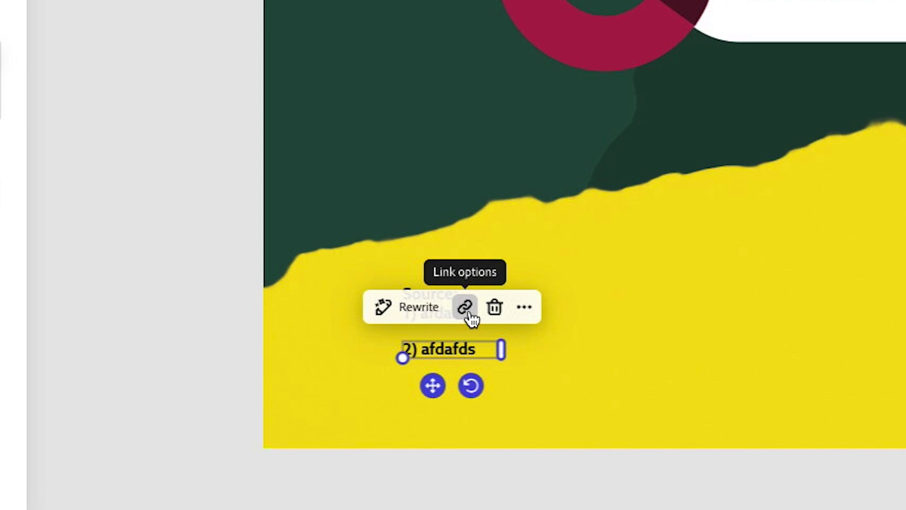
Link the second citation to the jerseyislandholidays.com 59-hiking-statistics page address
{"action": "left_click", "coordinate": [469, 313]}
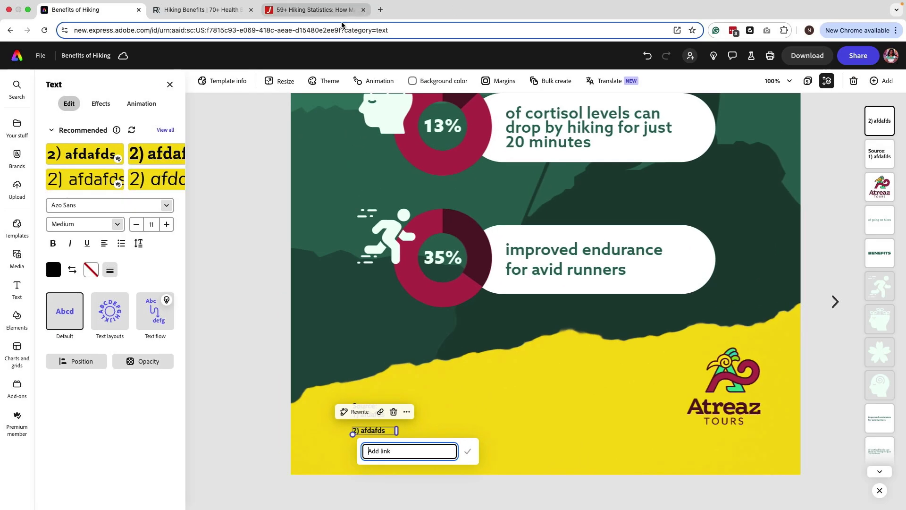
{"action": "left_click", "coordinate": [333, 11]}
{"action": "left_click", "coordinate": [303, 30]}
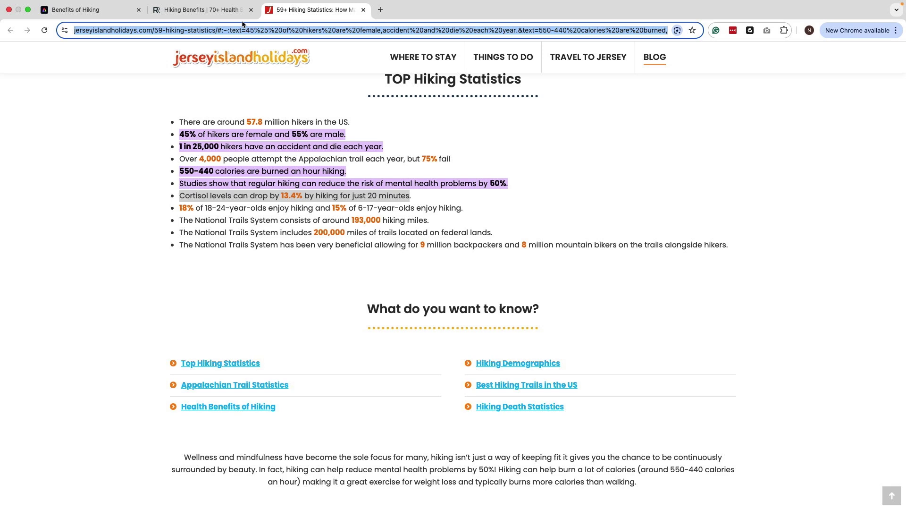
{"action": "left_click", "coordinate": [215, 29]}
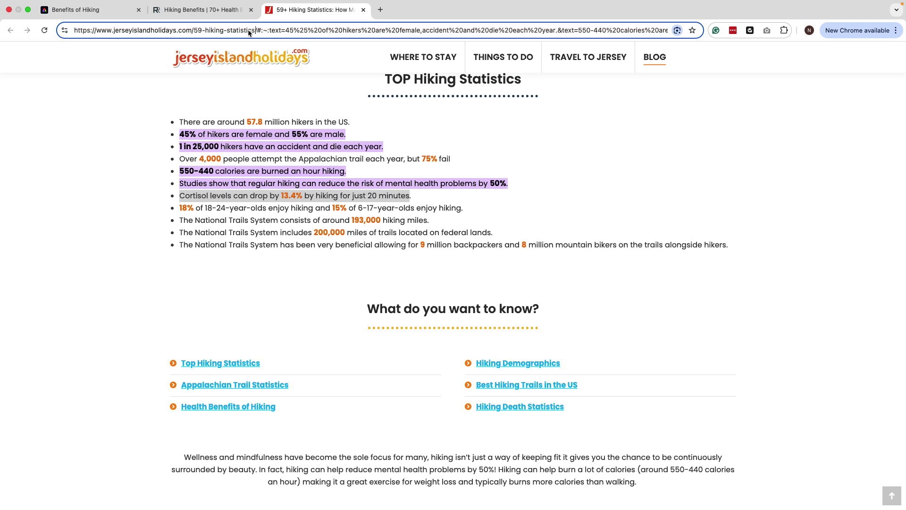
{"action": "left_click_drag", "start_coordinate": [254, 30], "coordinate": [56, 31]}
{"action": "key", "text": "super+c"}
{"action": "left_click", "coordinate": [85, 10]}
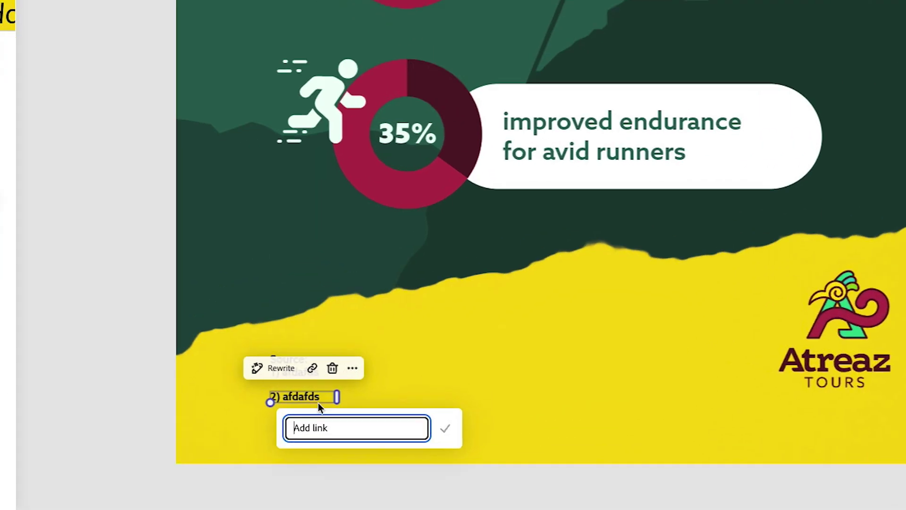
{"action": "key", "text": "super+v"}
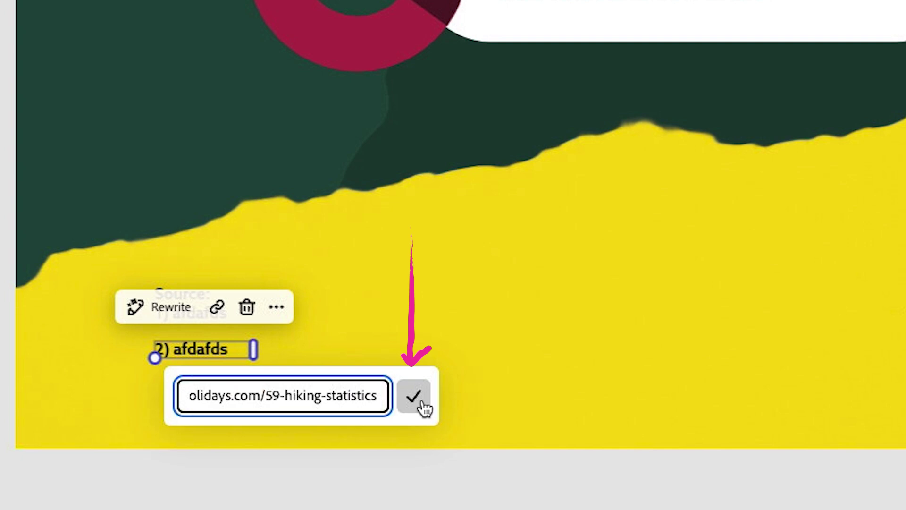
{"action": "left_click", "coordinate": [467, 451]}
{"action": "left_click", "coordinate": [231, 345]}
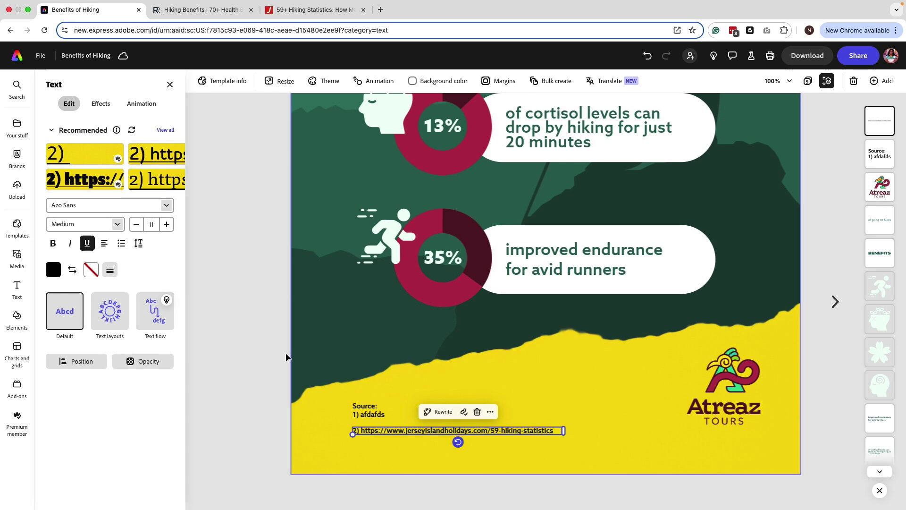
{"action": "left_click", "coordinate": [265, 335]}
Add a rectangle from Elements > Shapes and stretch it into a full-width strip below the Sources citation
{"action": "left_click", "coordinate": [385, 409]}
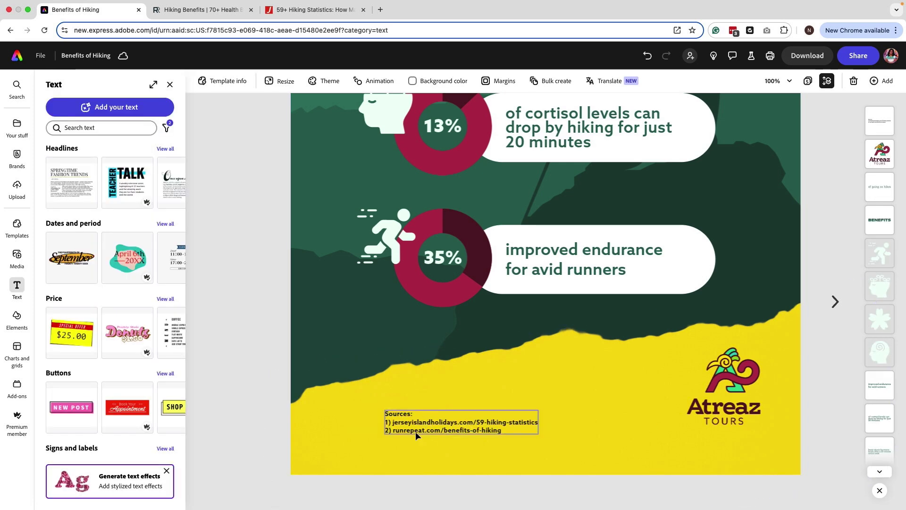
{"action": "left_click", "coordinate": [17, 316]}
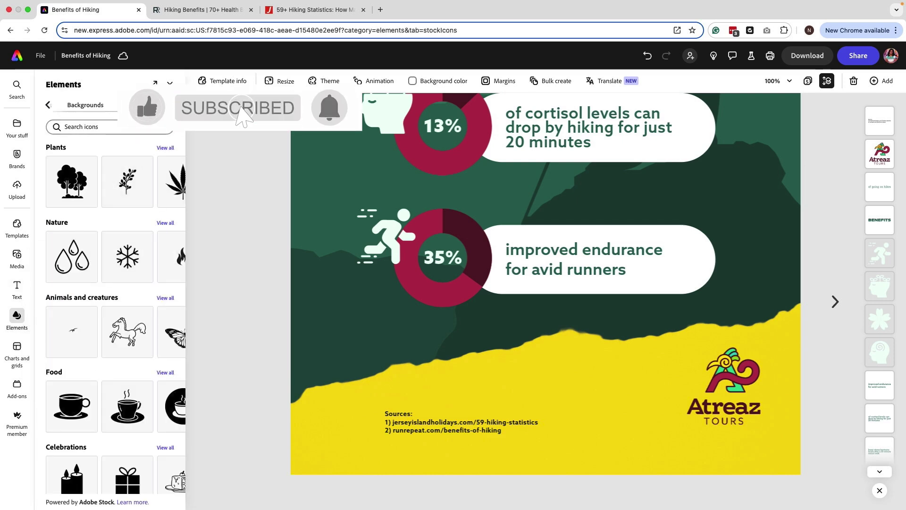
{"action": "left_click", "coordinate": [144, 105]}
{"action": "left_click", "coordinate": [69, 274]}
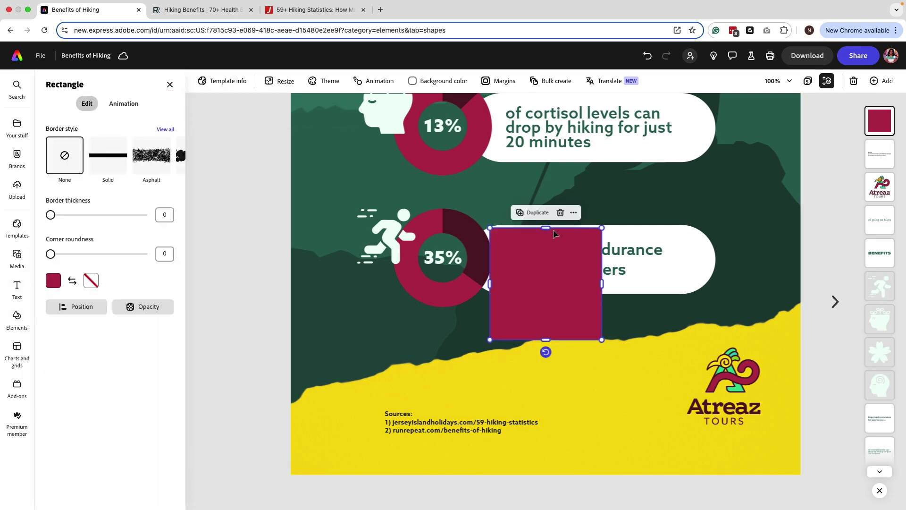
{"action": "left_click_drag", "start_coordinate": [545, 227], "coordinate": [811, 461]}
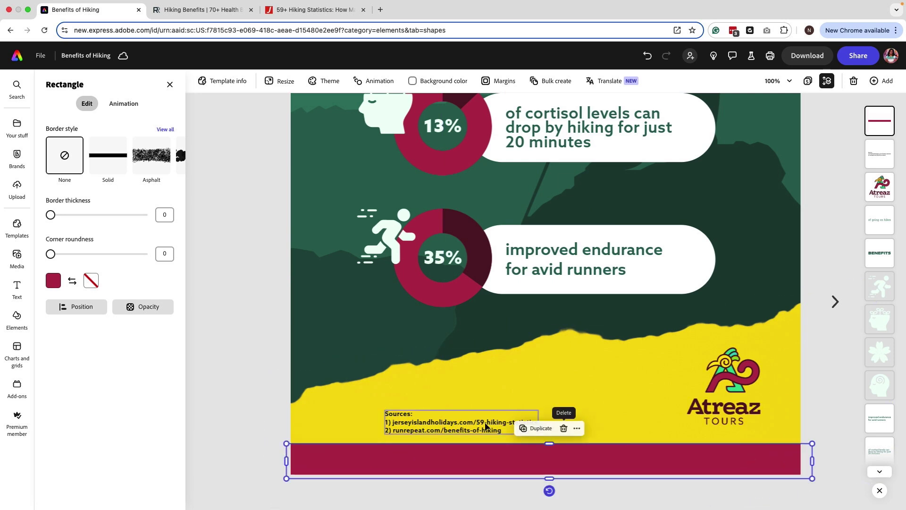
{"action": "left_click", "coordinate": [239, 307]}
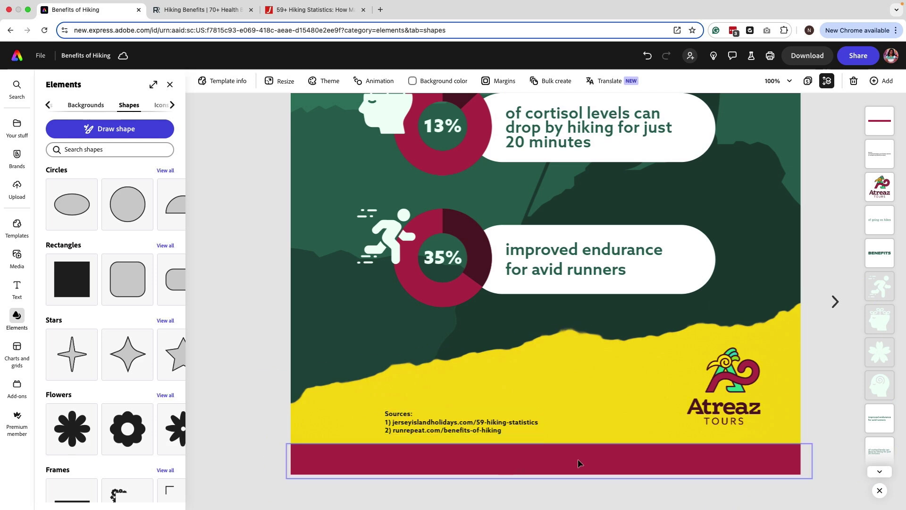
Scroll up and down through the infographic to review it from top to bottom
{"action": "scroll", "coordinate": [578, 462], "scroll_direction": "up", "scroll_amount": 10}
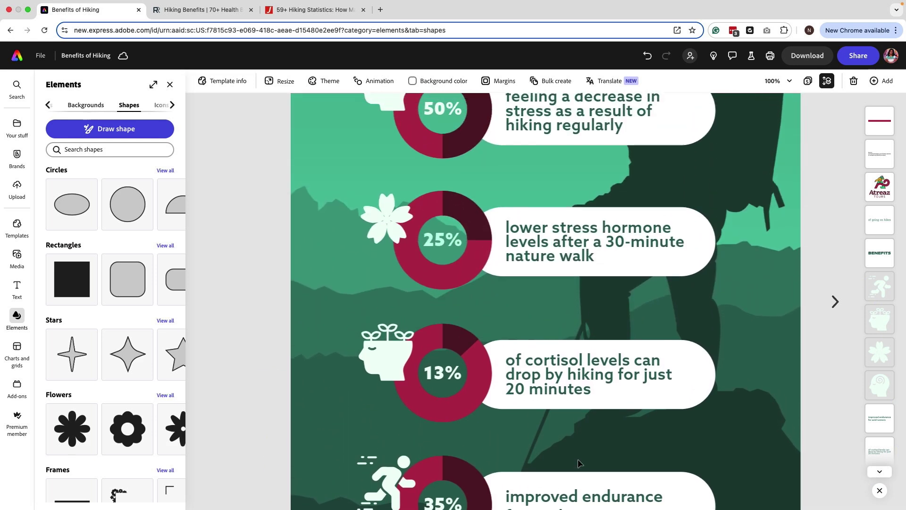
{"action": "scroll", "coordinate": [578, 462], "scroll_direction": "up", "scroll_amount": 6}
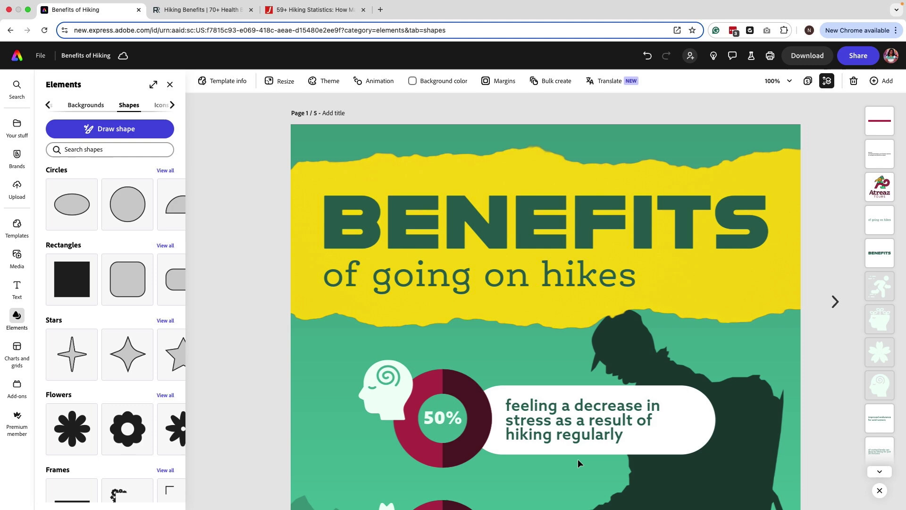
{"action": "scroll", "coordinate": [578, 462], "scroll_direction": "down", "scroll_amount": 15}
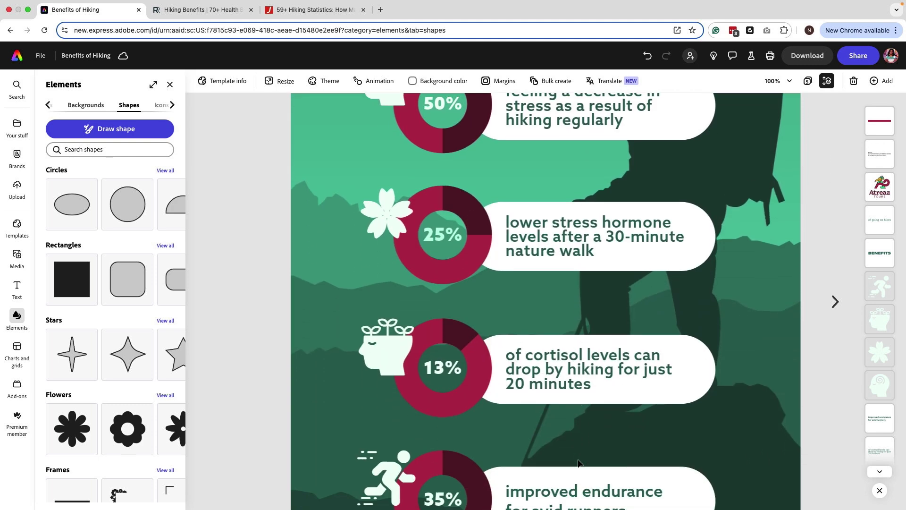
{"action": "scroll", "coordinate": [577, 459], "scroll_direction": "down", "scroll_amount": 2}
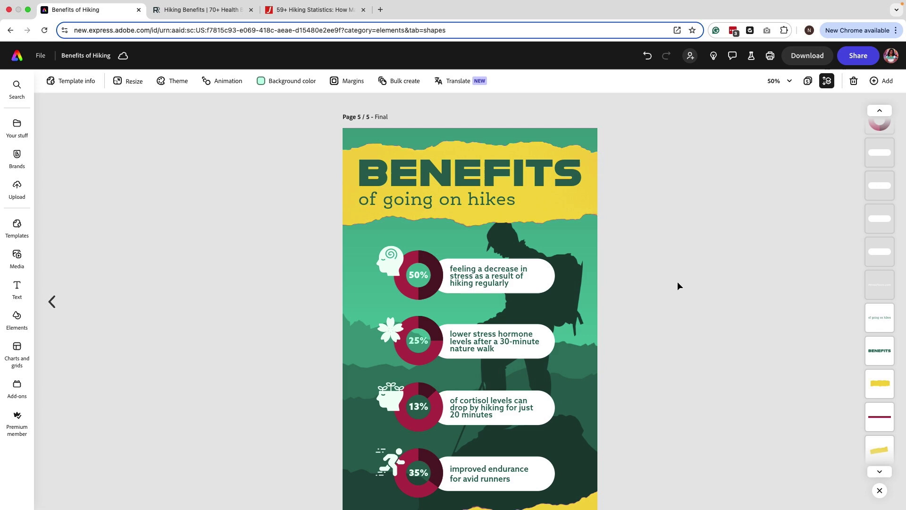
{"action": "scroll", "coordinate": [677, 282], "scroll_direction": "down", "scroll_amount": 1}
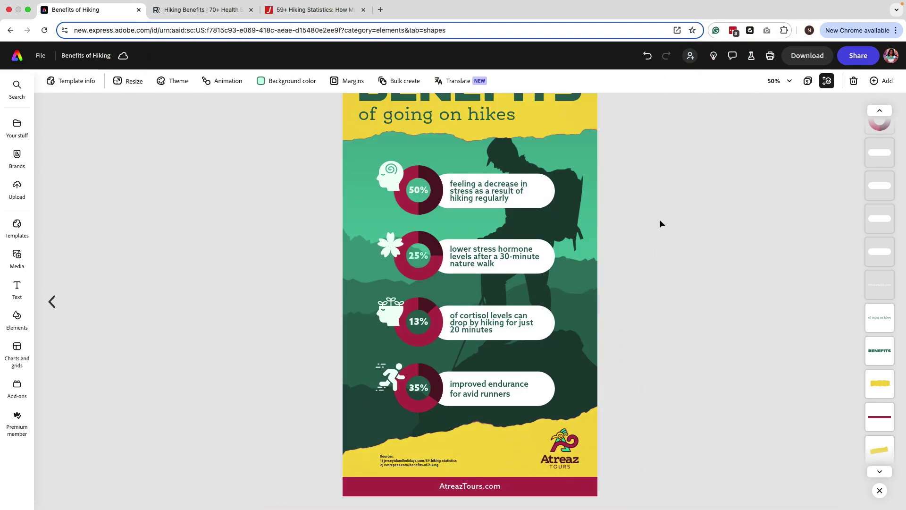
{"action": "scroll", "coordinate": [650, 207], "scroll_direction": "up", "scroll_amount": 2}
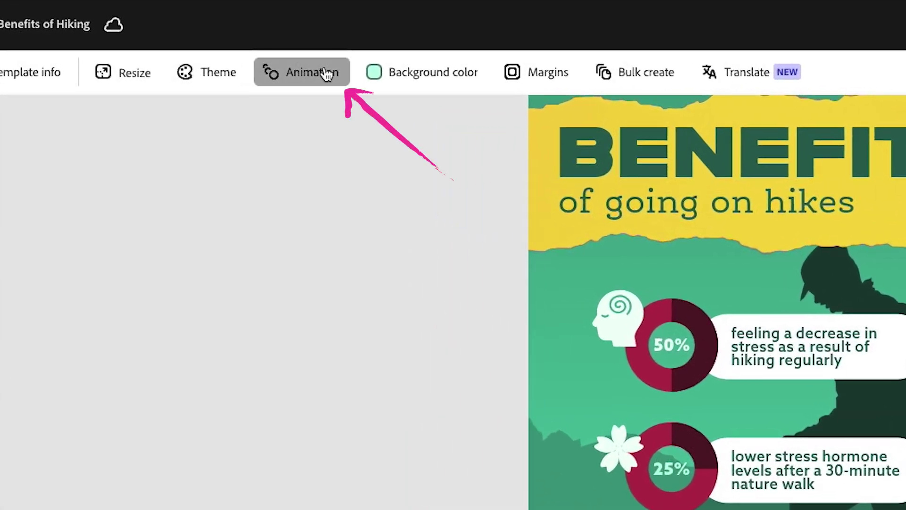
Apply the Waterfall animation under Animate all to every text and object
{"action": "left_click", "coordinate": [325, 74]}
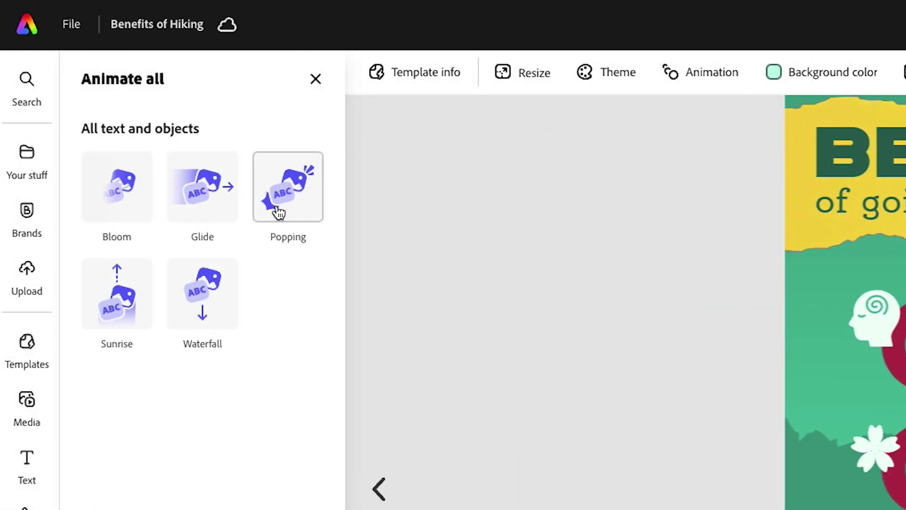
{"action": "left_click", "coordinate": [204, 295]}
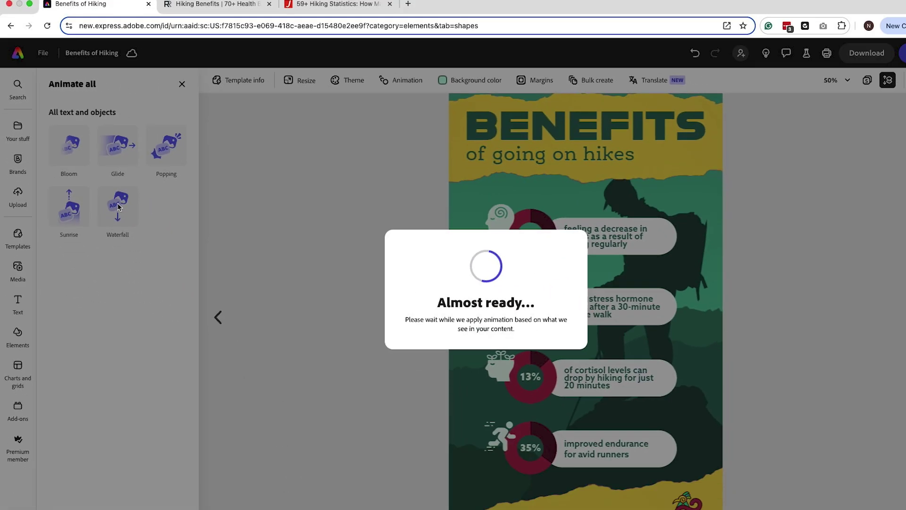